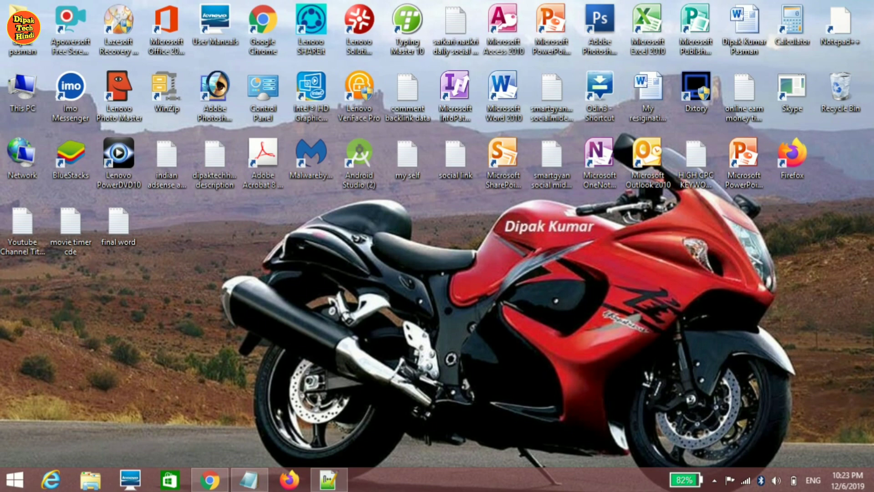
- Switch to Chrome and open the Freenom website in a new tab
left_click(210, 479)
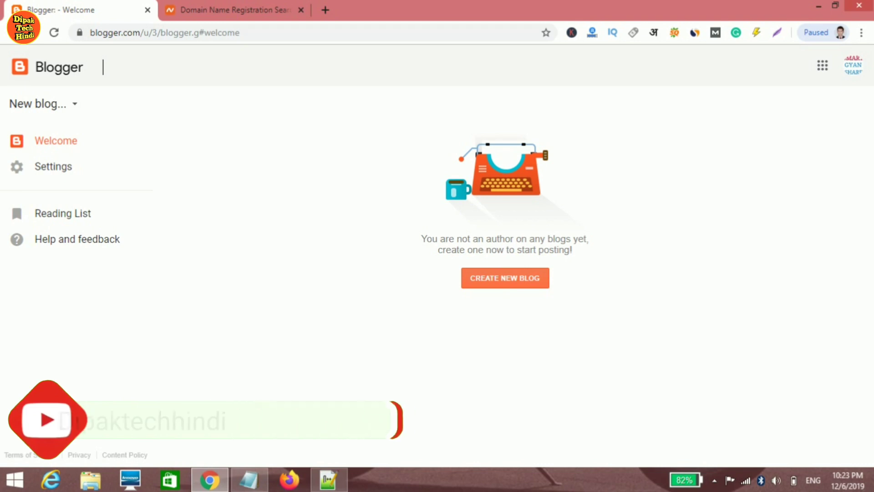
key("ctrl+t")
type("f")
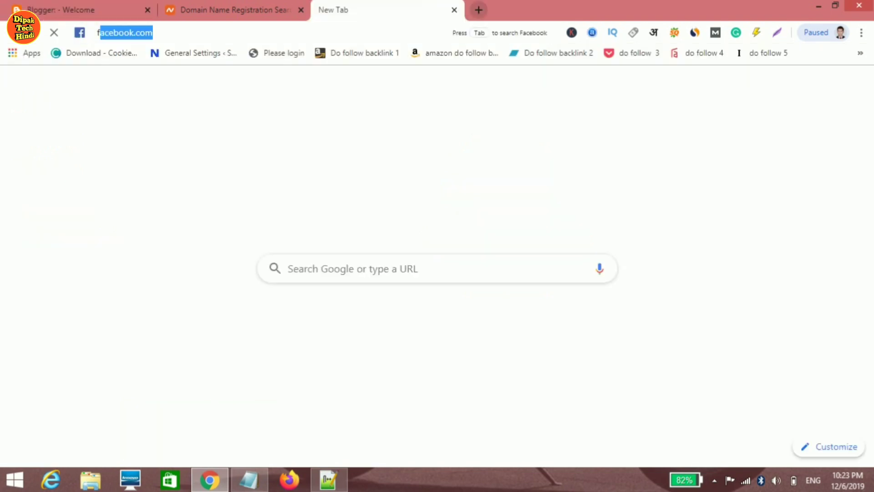
type("ree")
key("Return")
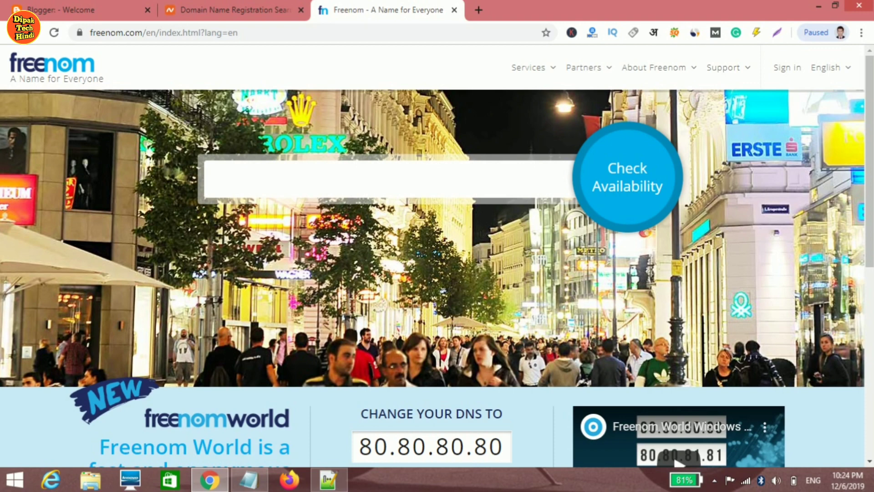
- Check the availability of the domain name wishyouhappynewyear2020 on Freenom
type("wishyouhappyn")
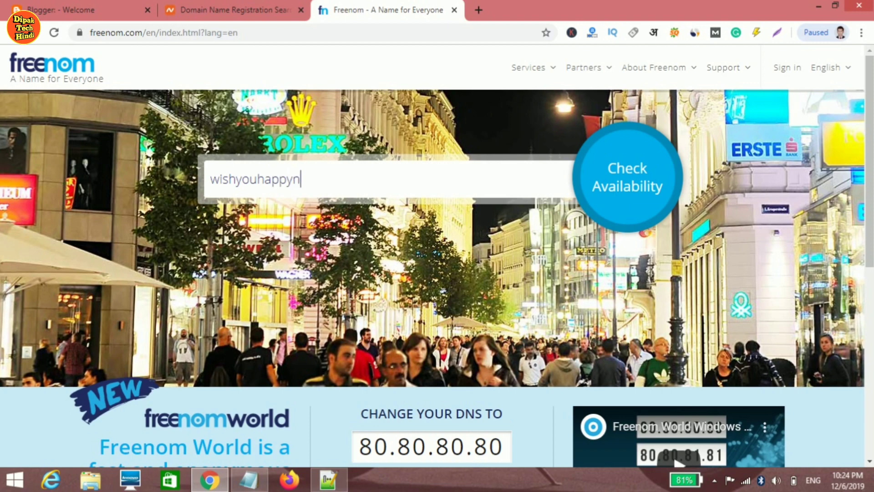
type("ewyear")
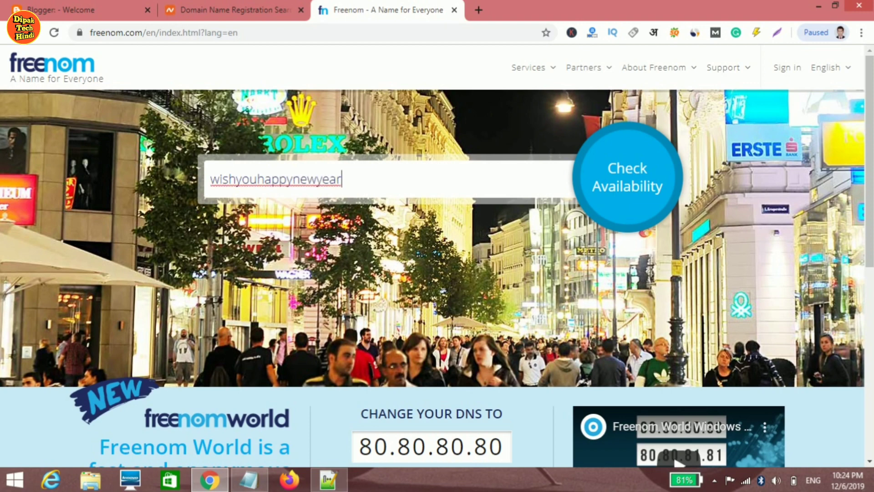
type("2020")
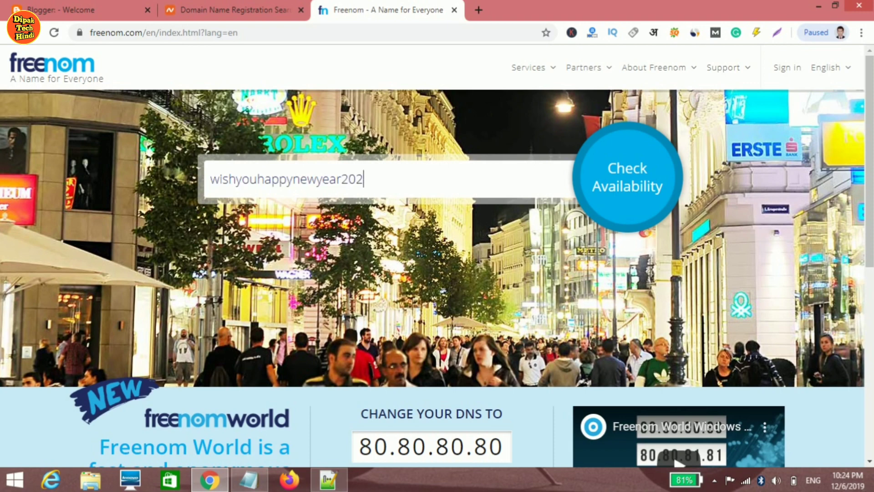
key("ctrl+a")
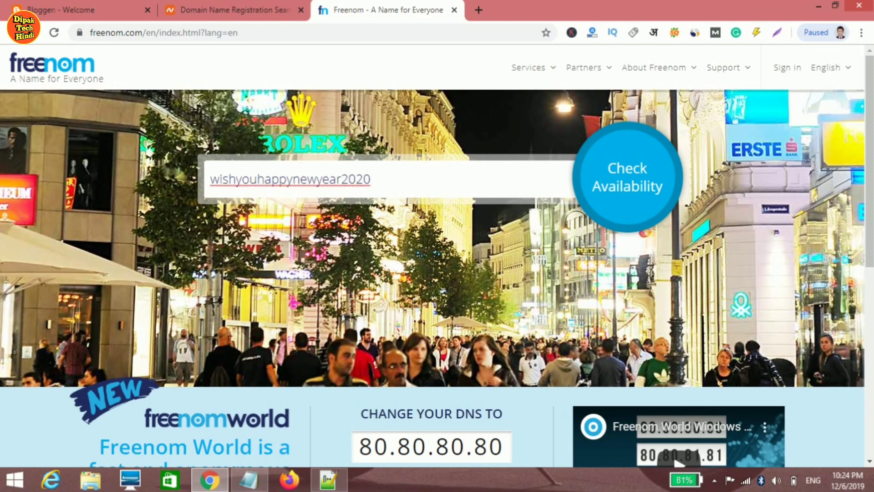
key("Return")
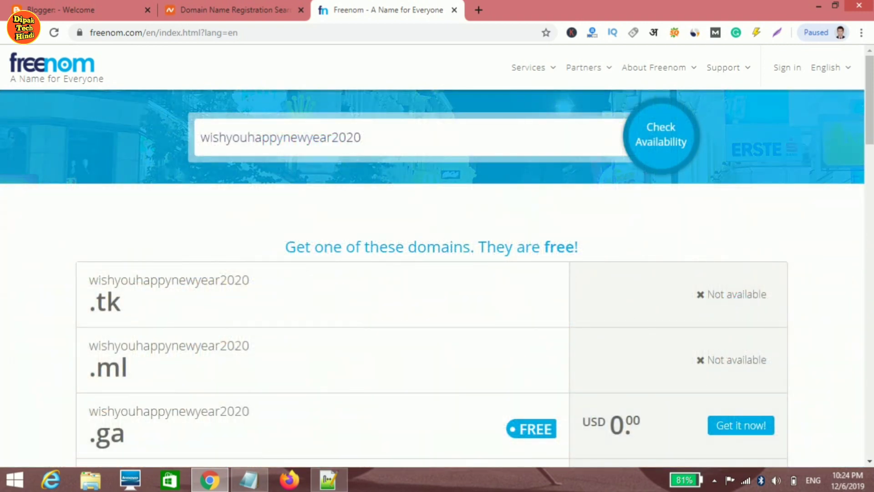
- Review the domain extensions offered for free, including .ga, .cf and .gq, and close the Freenom page
scroll(437, 255, "down", 8)
scroll(438, 255, "up", 5)
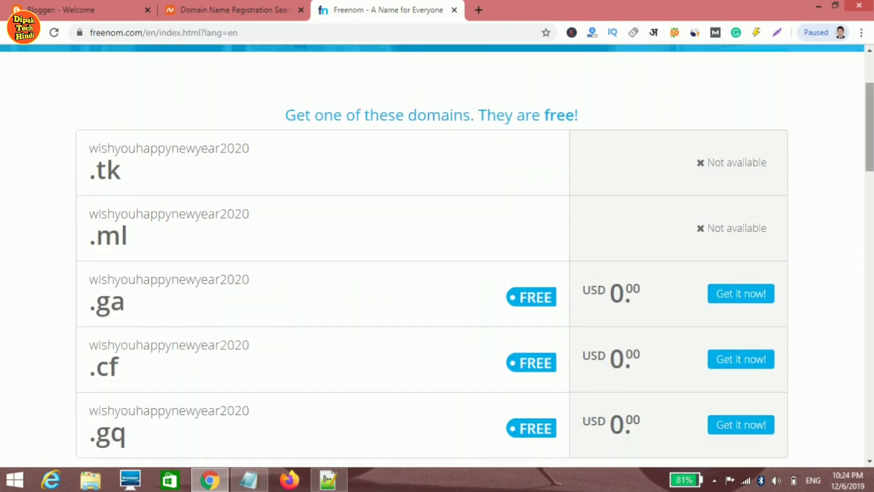
scroll(437, 251, "down", 1)
scroll(437, 255, "down", 2)
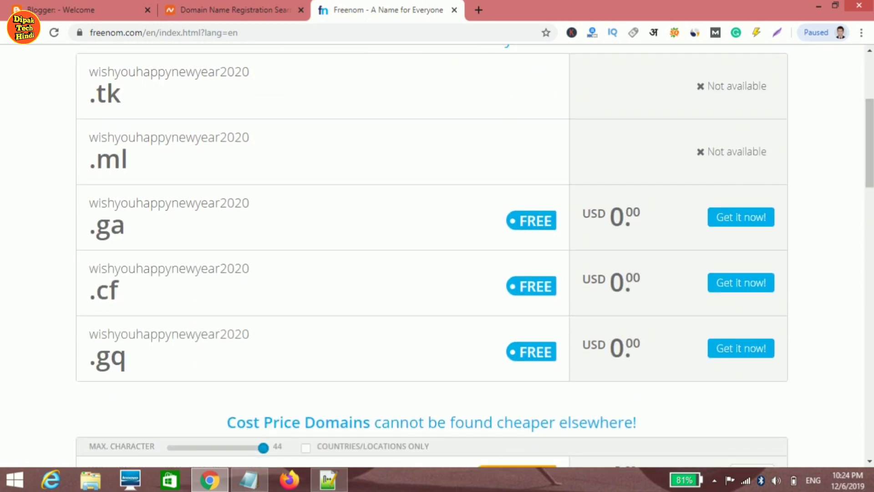
left_click_drag(89, 203, 249, 334)
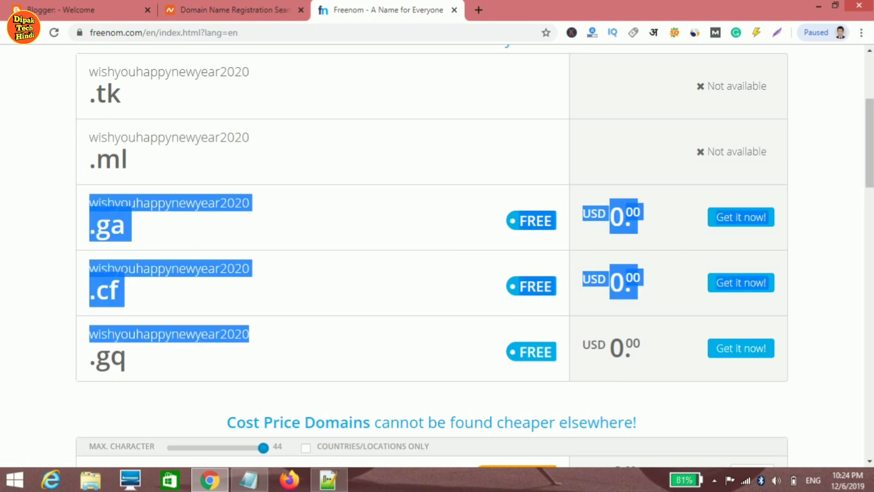
scroll(437, 255, "up", 5)
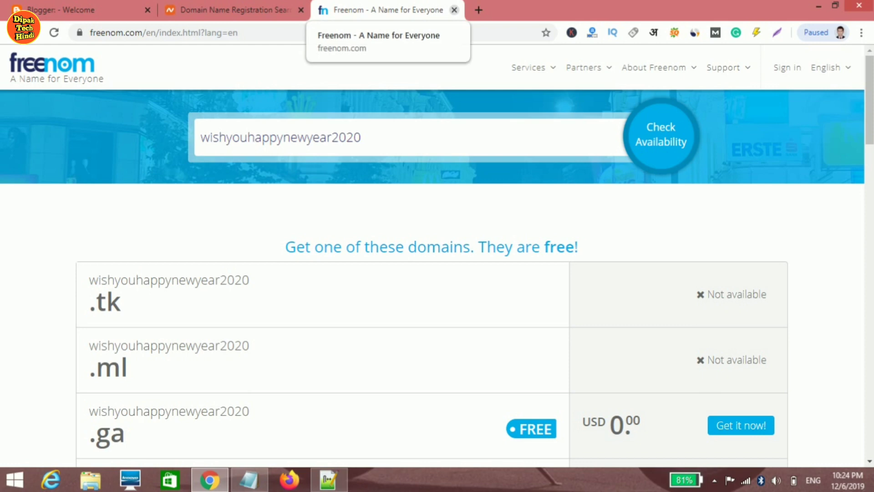
left_click(454, 10)
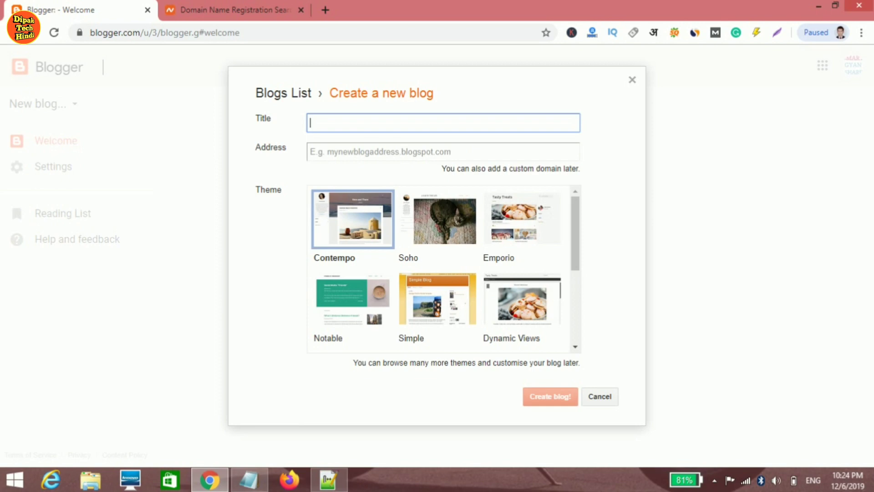
- Enter "Wish You Happy New Year 2020" as the title of the new blog
type("Wish You Happy N")
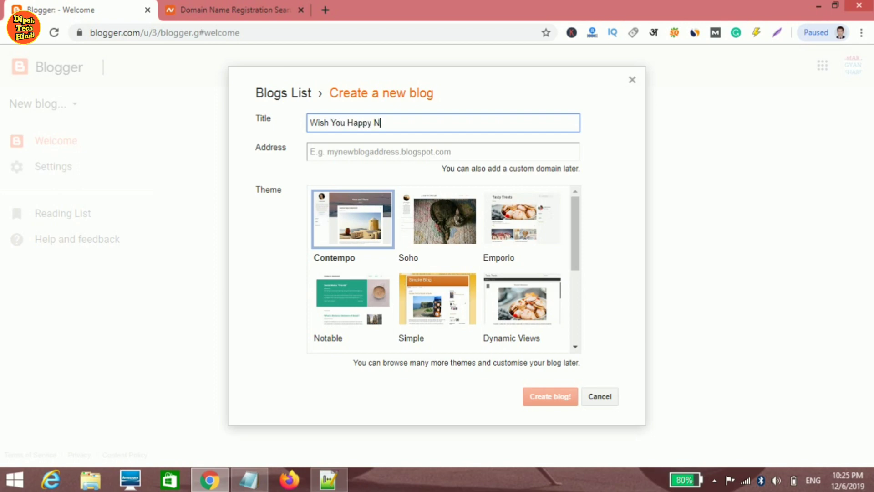
type("ew Year 2020")
- Set the blog address to wishyouhsppynewyear2020.blogspot.com and create the blog with the Contempo theme
left_click(311, 151)
type("wish")
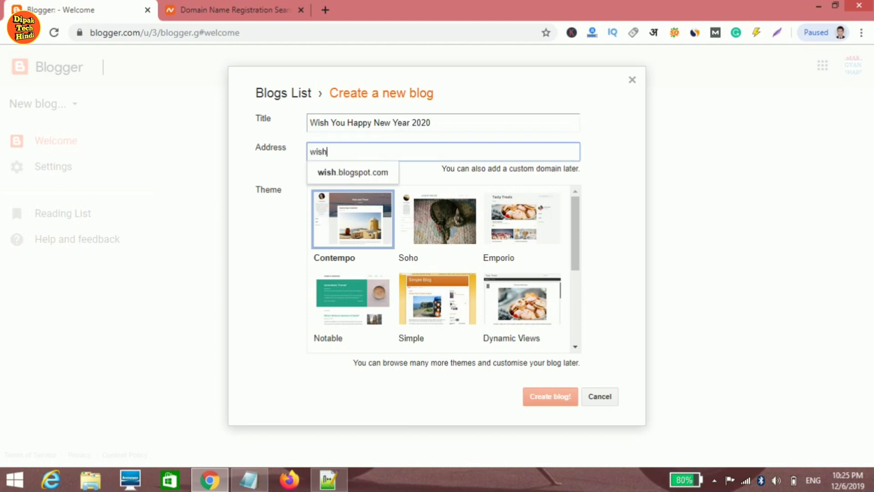
type("you")
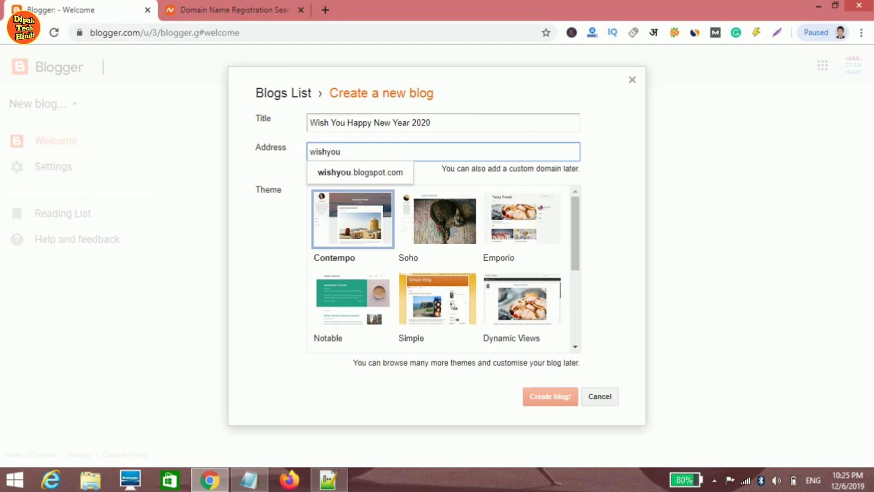
type("hsppyn")
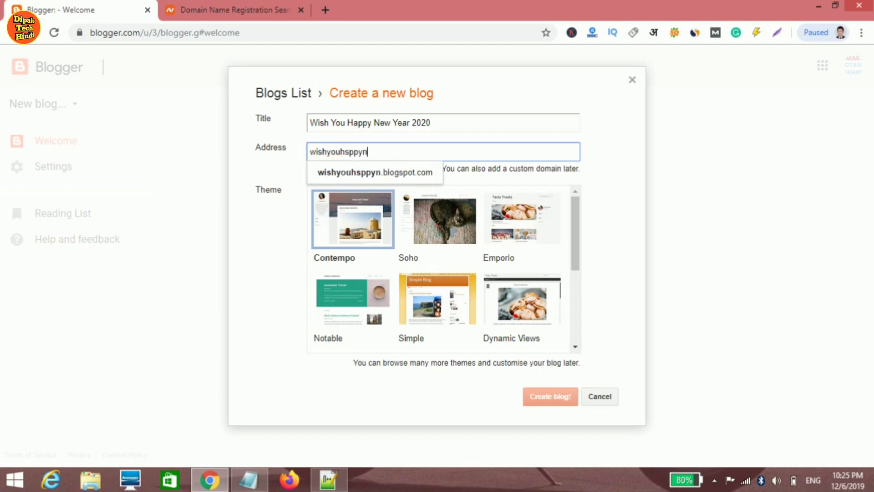
type("ewye")
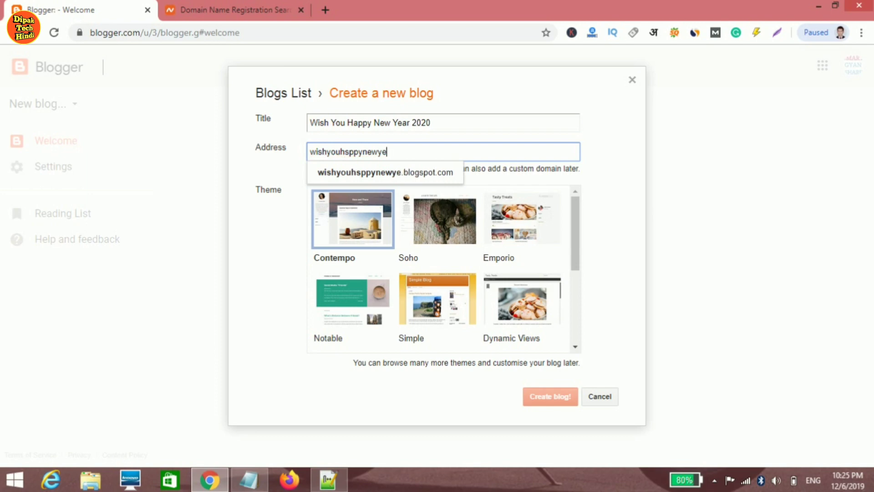
type("ar2020")
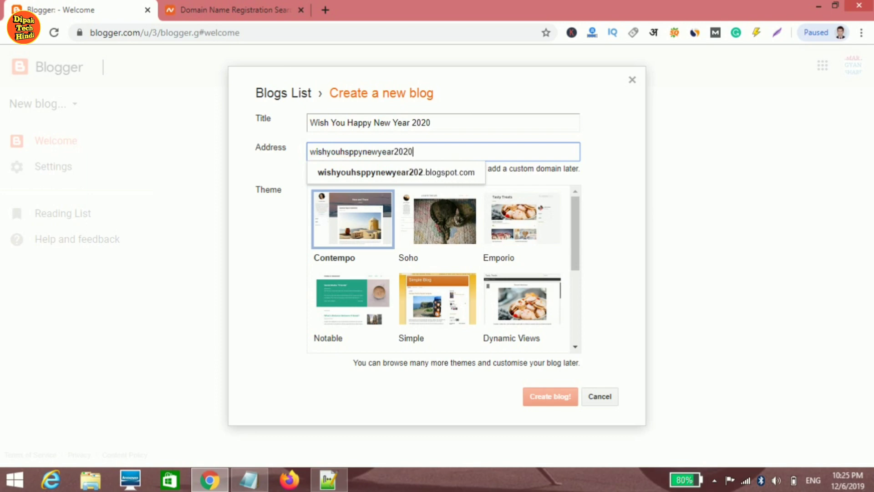
key("Tab")
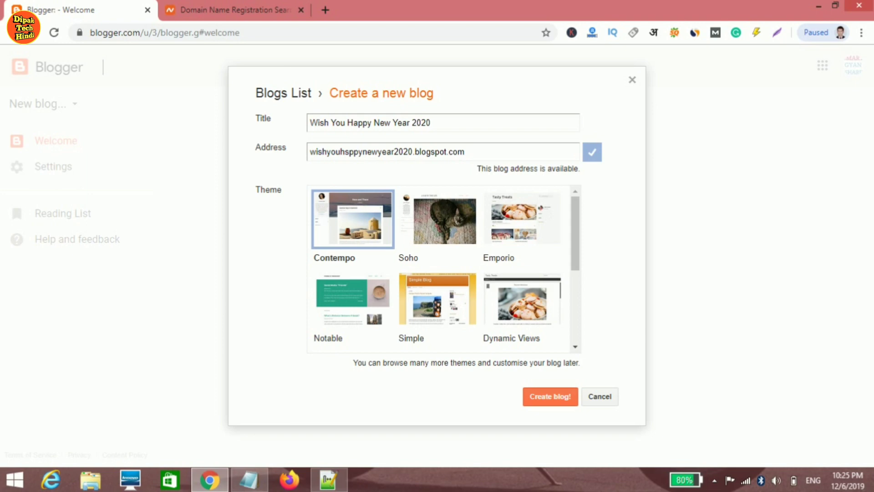
left_click_drag(465, 151, 353, 152)
left_click(354, 151)
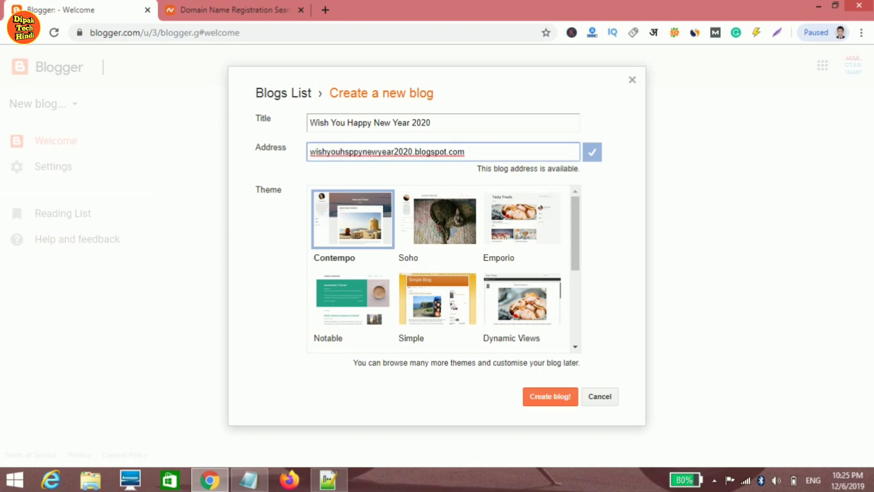
left_click(550, 397)
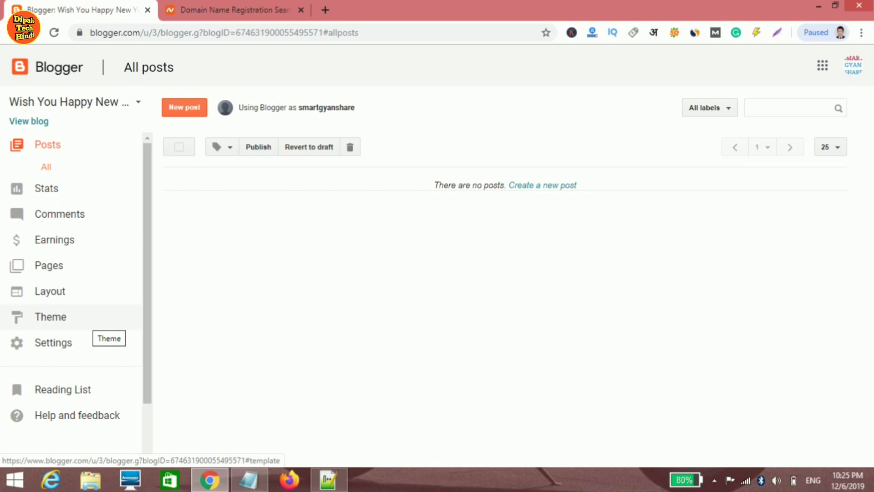
- Enable custom robots header tags in the new blog's search preferences
left_click(105, 343)
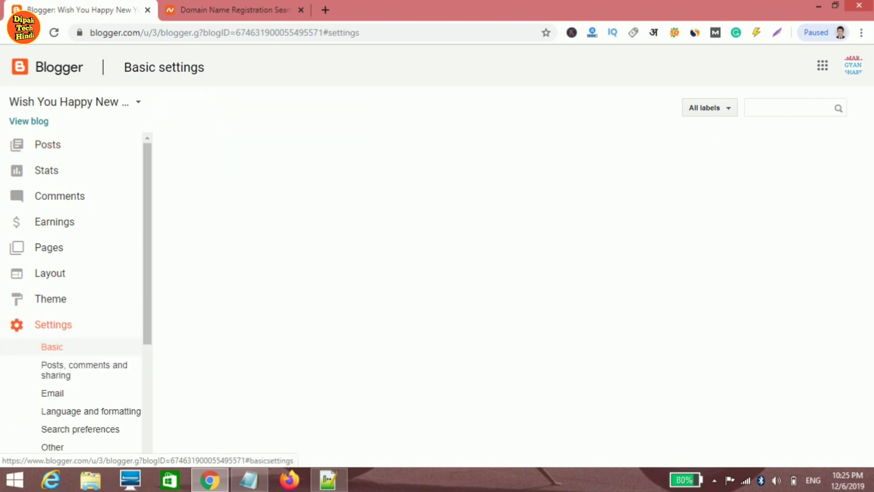
left_click_drag(147, 274, 147, 285)
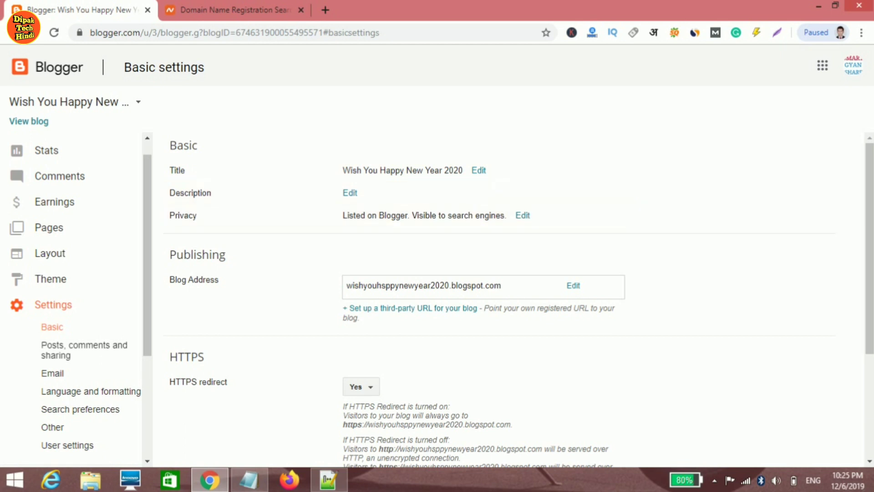
scroll(145, 273, "down", 5)
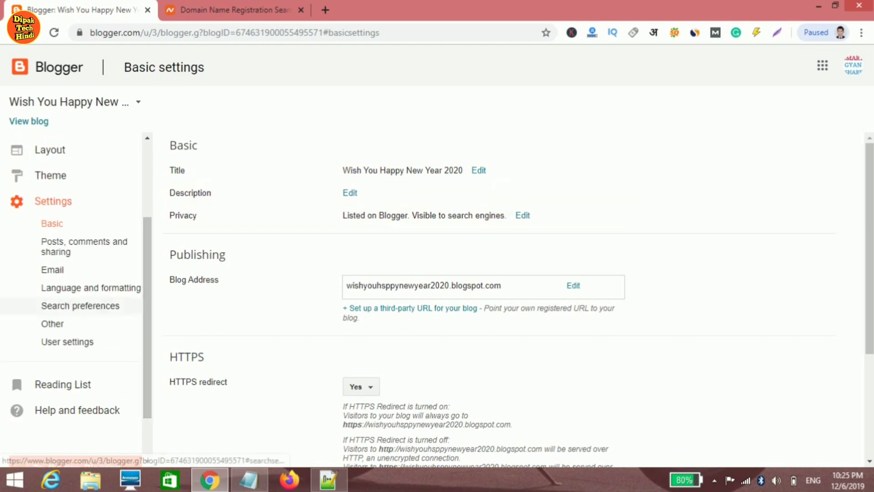
left_click(80, 306)
scroll(519, 294, "down", 1)
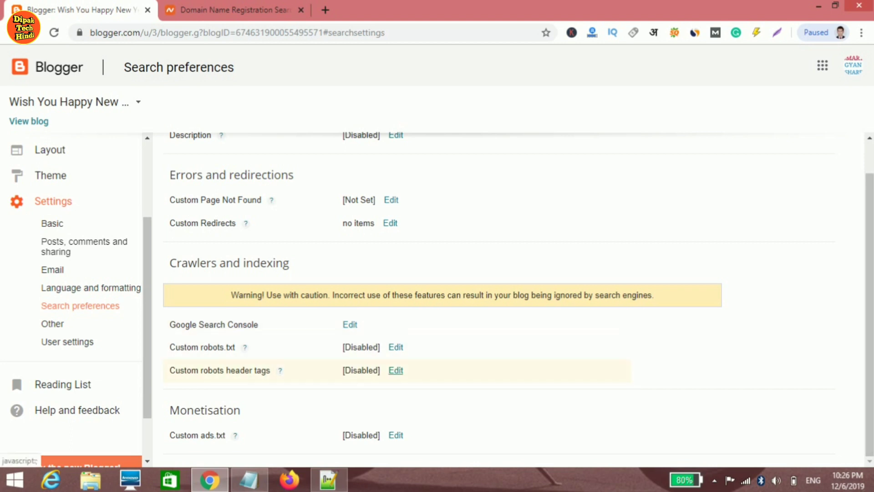
left_click(396, 370)
scroll(518, 300, "down", 1)
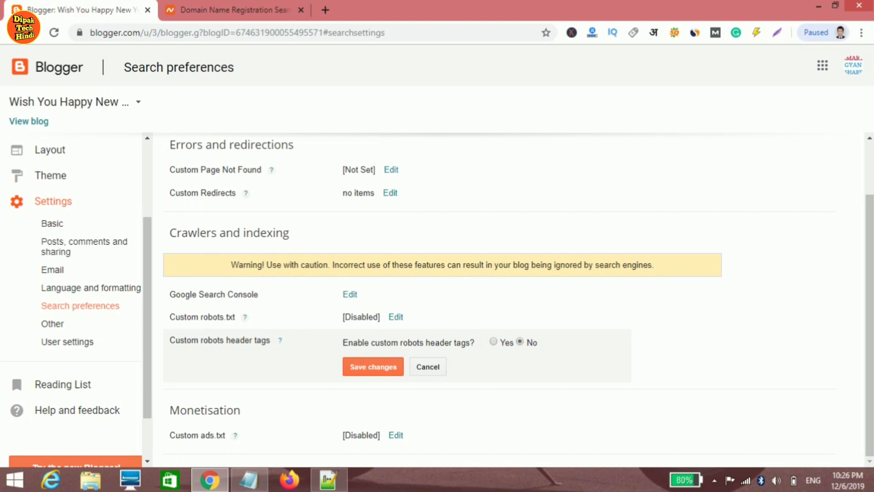
left_click(493, 342)
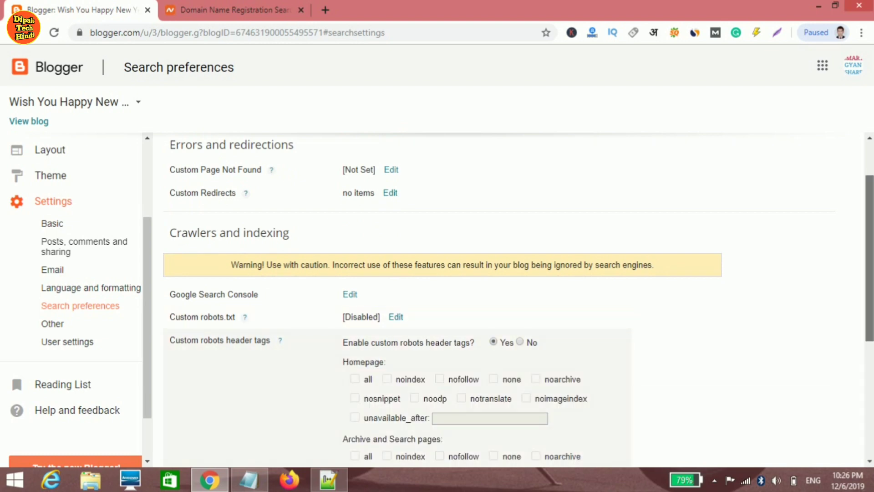
- Select all and noodp for the homepage, noindex and noodp for archive and search pages, all and noodp for posts and pages, and save
scroll(455, 274, "down", 5)
left_click(354, 152)
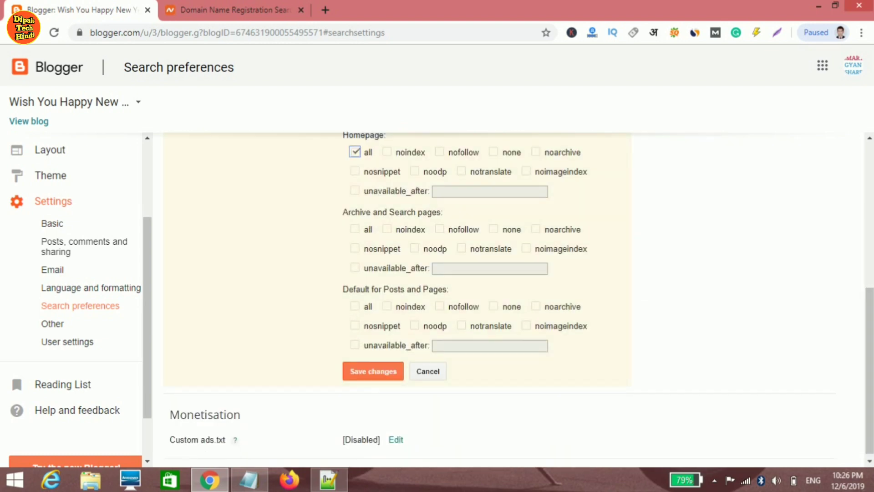
left_click(414, 171)
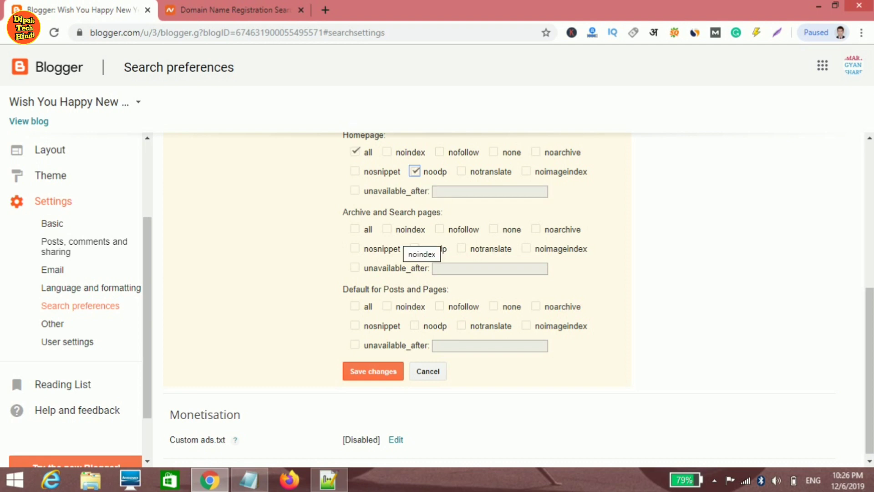
left_click(386, 229)
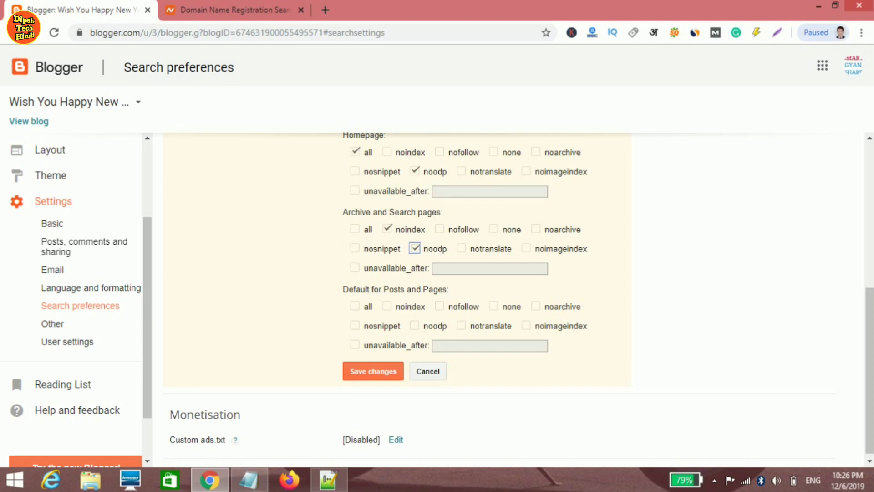
left_click(354, 306)
left_click(415, 325)
left_click(373, 370)
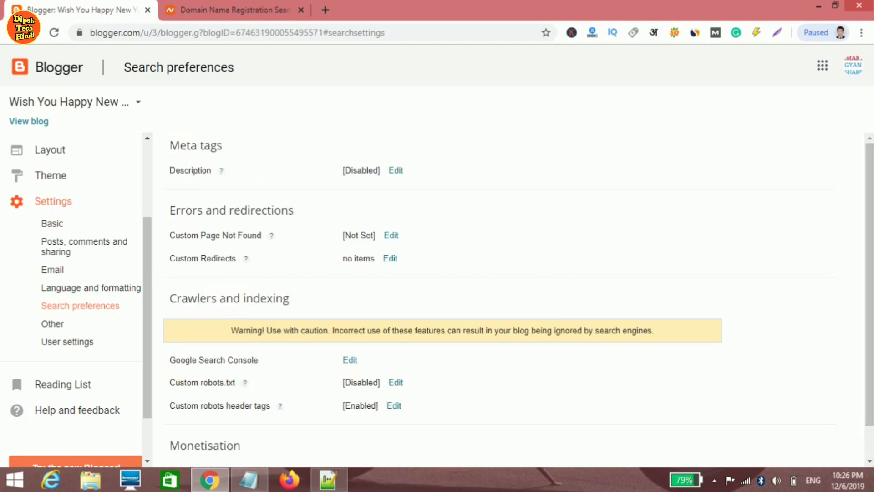
- Highlight the crawlers and indexing warning, and return to the blog's basic settings
triple_click(442, 330)
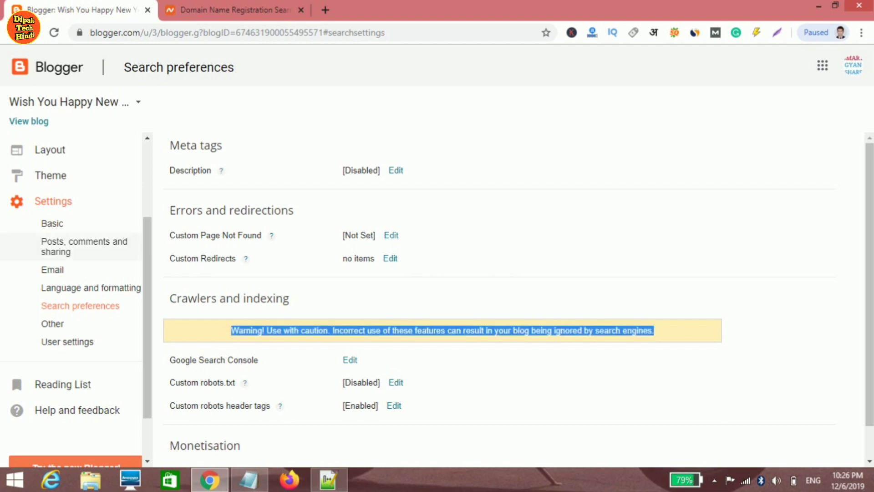
left_click(51, 223)
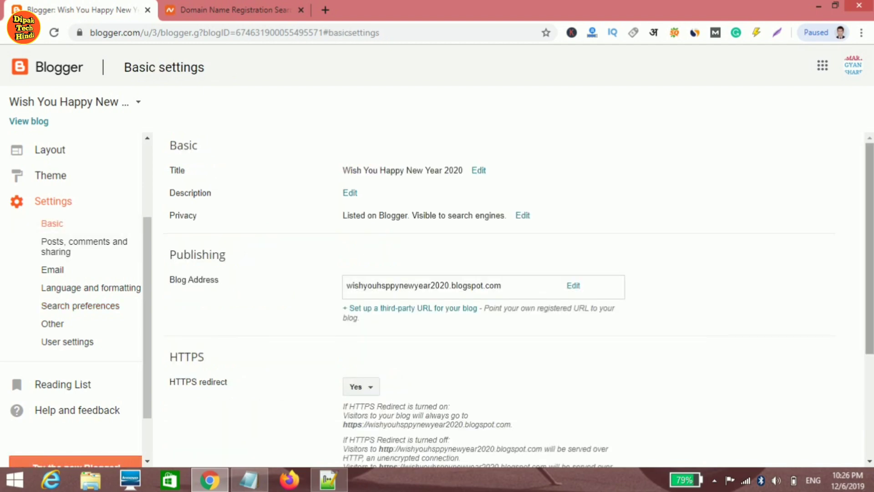
mouse_move(869, 248)
left_mouse_down()
mouse_move(869, 350)
mouse_move(869, 248)
left_mouse_up()
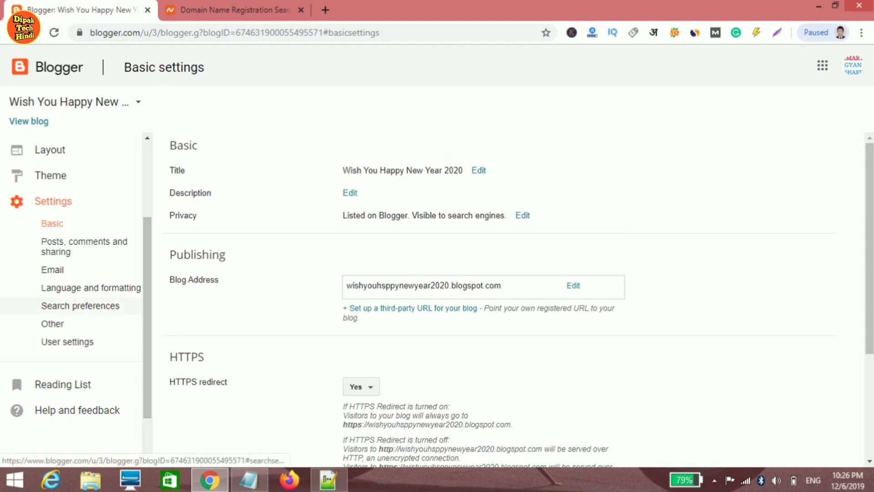
- Enable the meta tag search description in the blog's search preferences
left_click(80, 306)
scroll(514, 301, "down", 1)
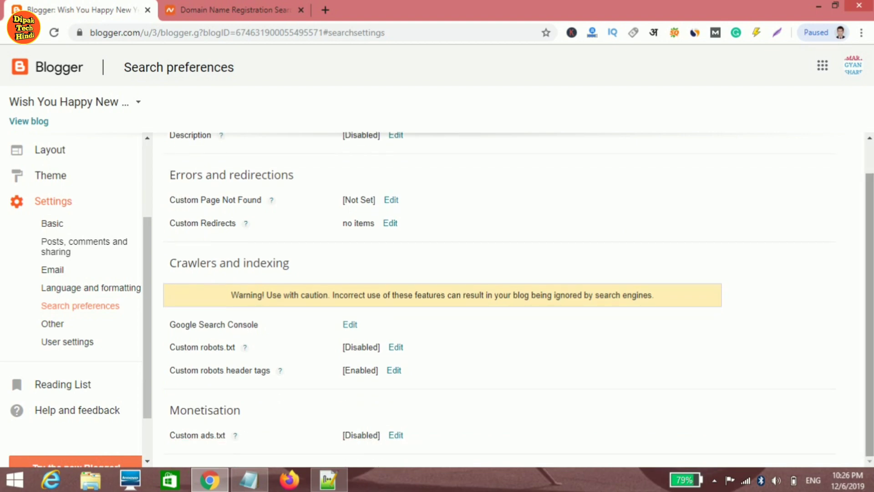
scroll(514, 294, "up", 1)
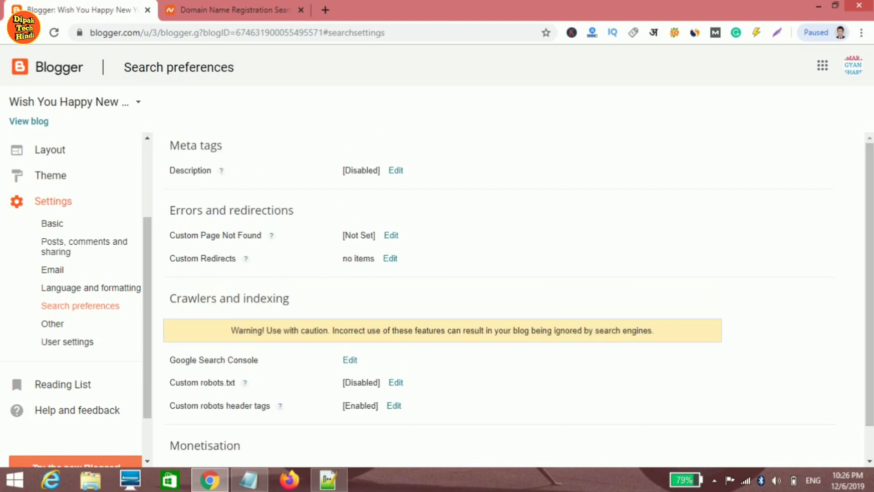
left_click_drag(169, 145, 223, 145)
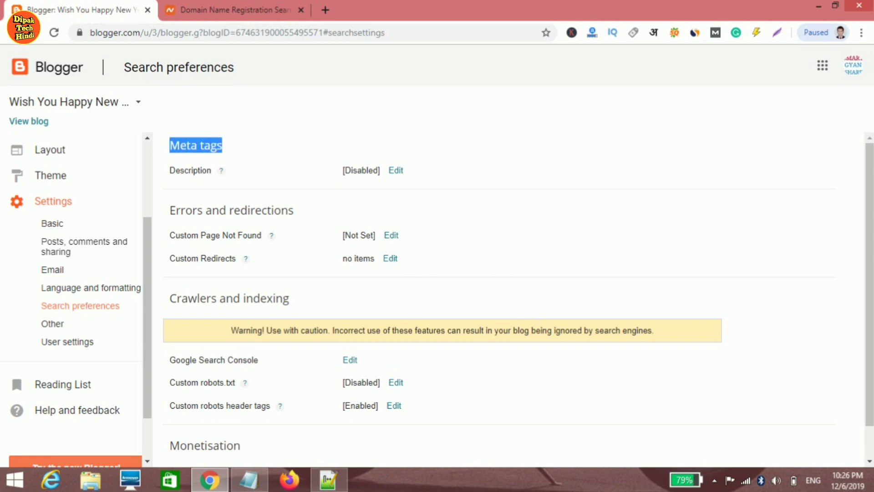
left_click(396, 170)
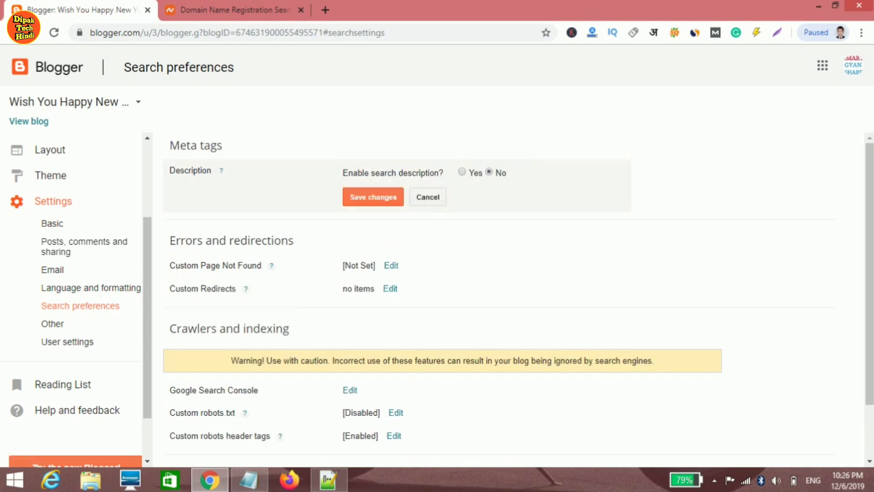
left_click(462, 172)
- Enter "happy new year2020" as the search description and save the changes
left_click(347, 193)
type("sdcsdd")
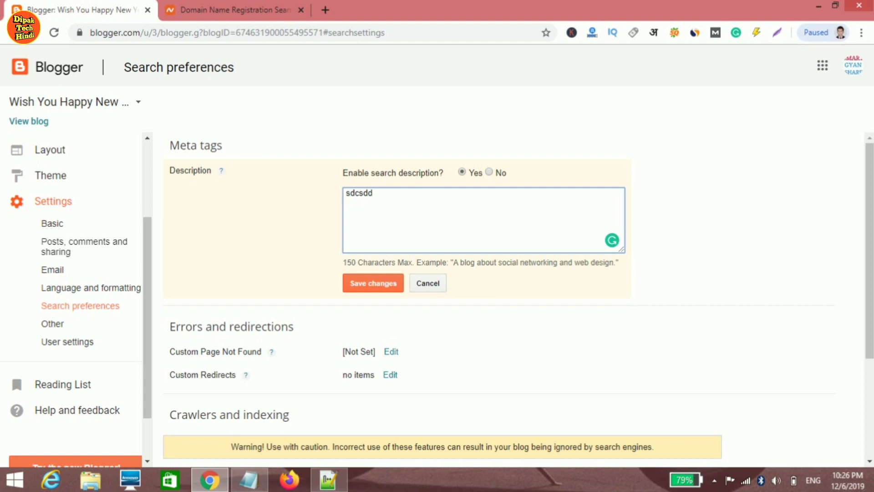
key("ctrl+a")
type("happy new year202")
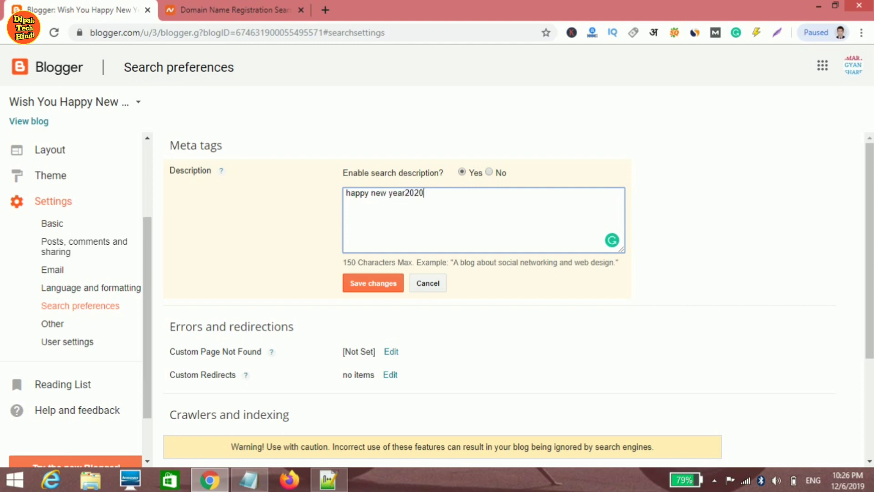
left_click(373, 283)
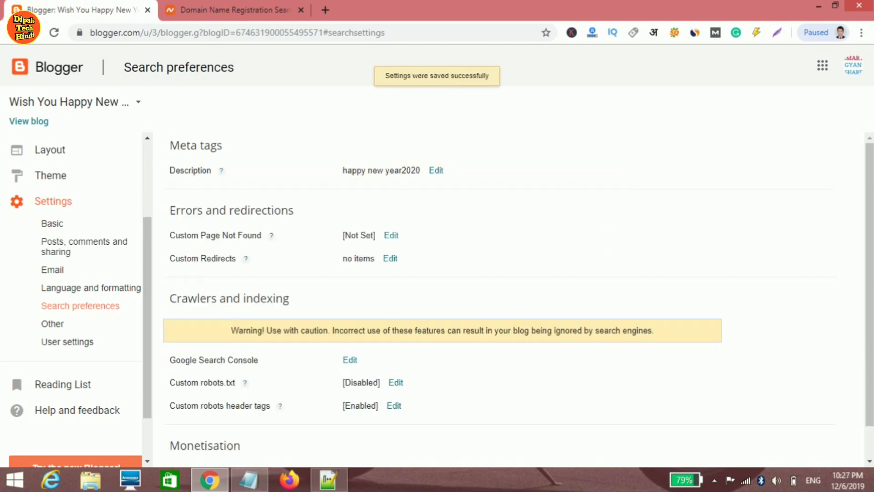
- View the blog's list of all posts, and return to the search preferences
scroll(69, 154, "up", 2)
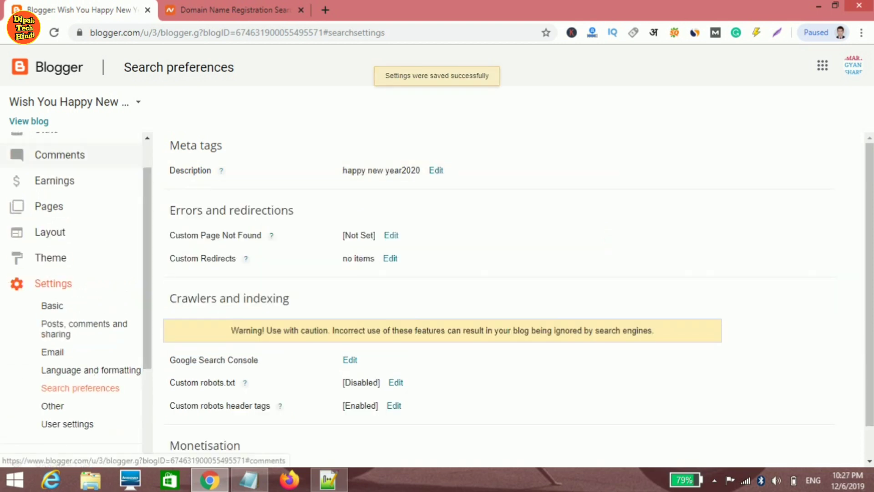
scroll(69, 157, "up", 1)
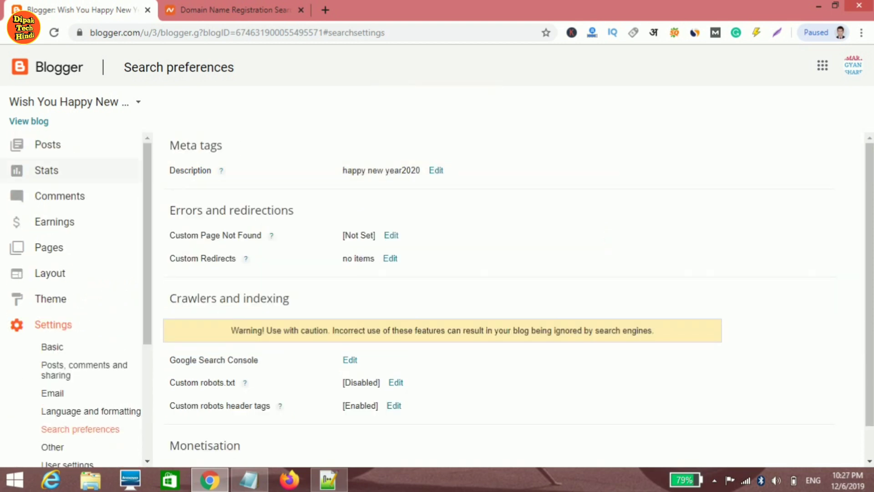
left_click(48, 145)
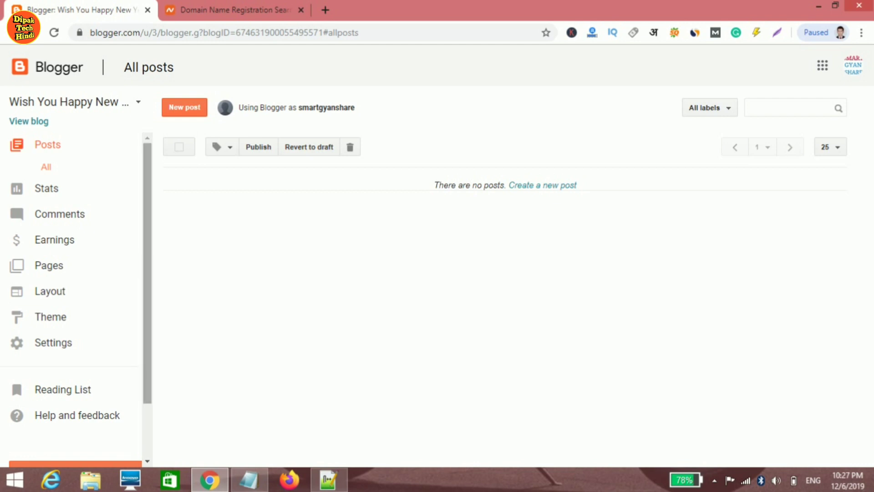
scroll(75, 296, "down", 1)
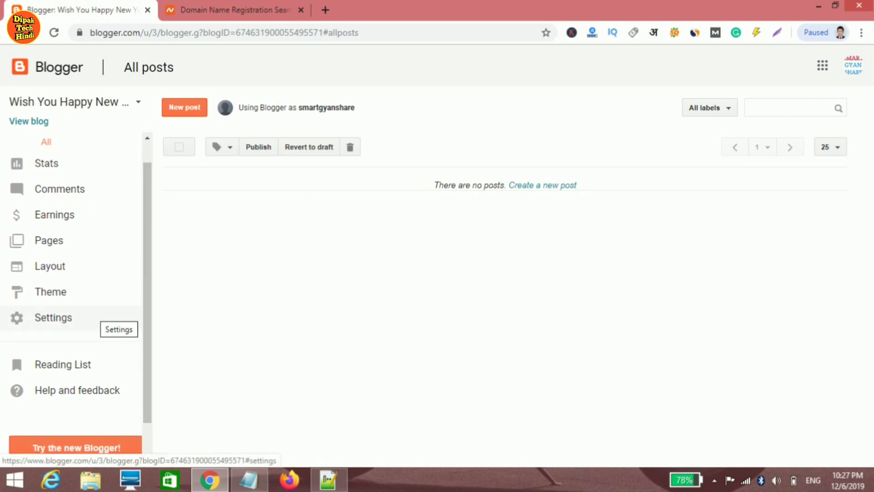
left_click(53, 317)
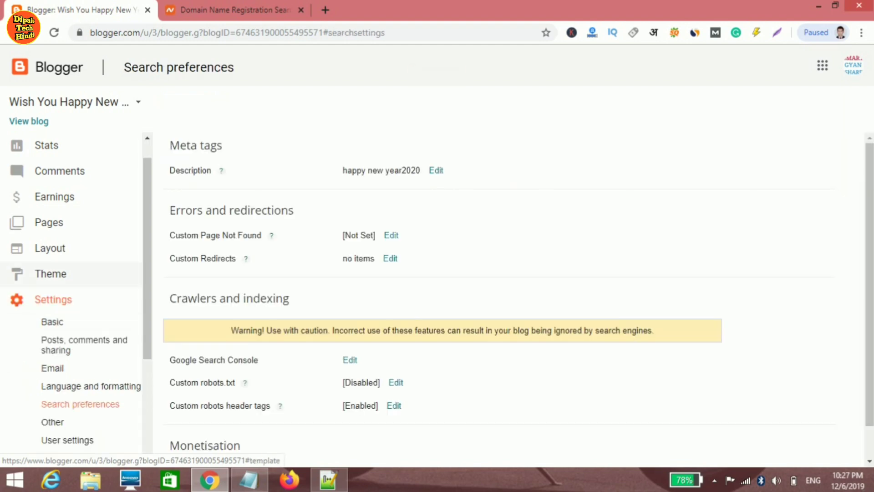
- Browse the available themes and apply the dark Contempo variant with the blue forest background to the blog
left_click(51, 274)
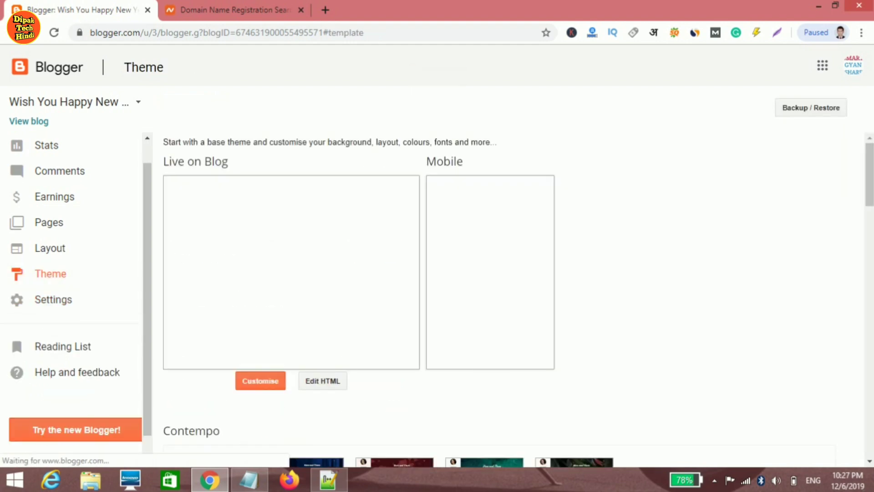
scroll(501, 296, "down", 6)
scroll(500, 296, "down", 8)
scroll(501, 296, "up", 5)
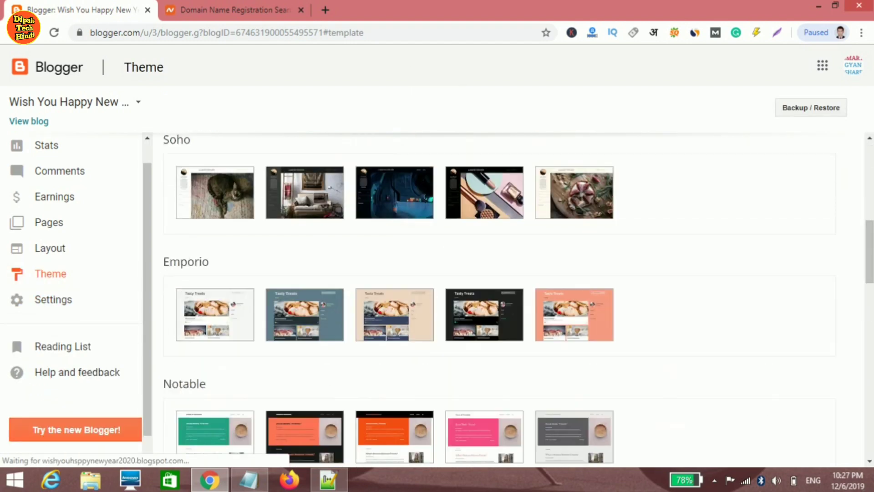
scroll(501, 296, "down", 6)
scroll(501, 296, "up", 10)
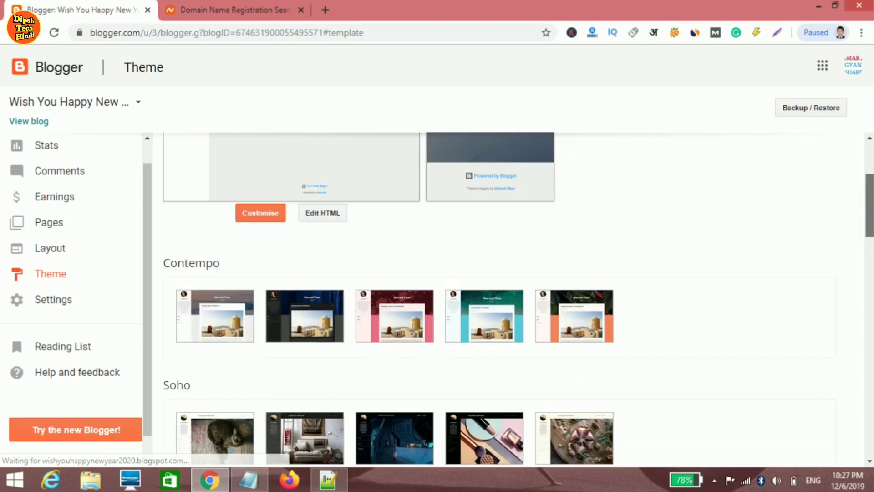
scroll(501, 296, "down", 1)
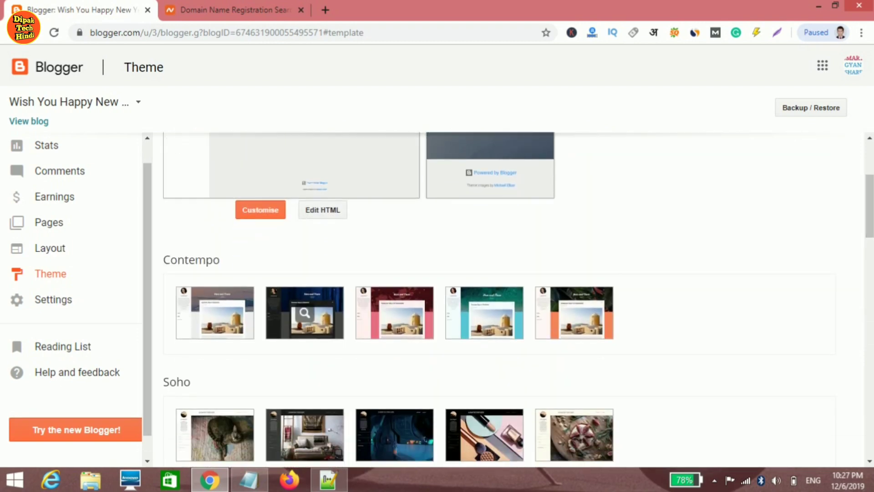
left_click(305, 313)
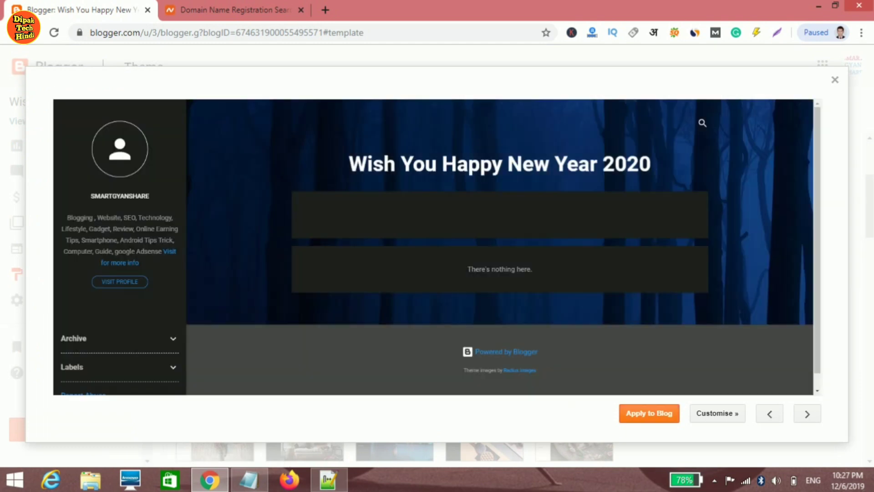
left_click(649, 413)
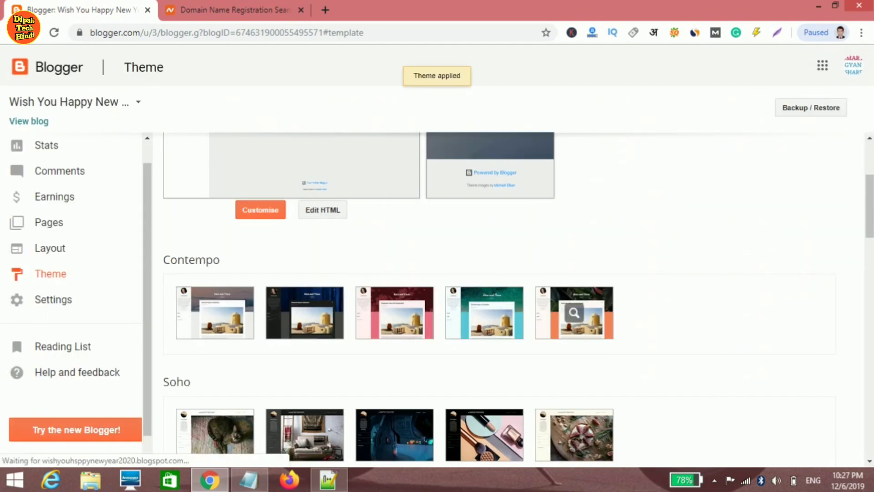
- Revert the blog to the classic theme
scroll(501, 296, "down", 20)
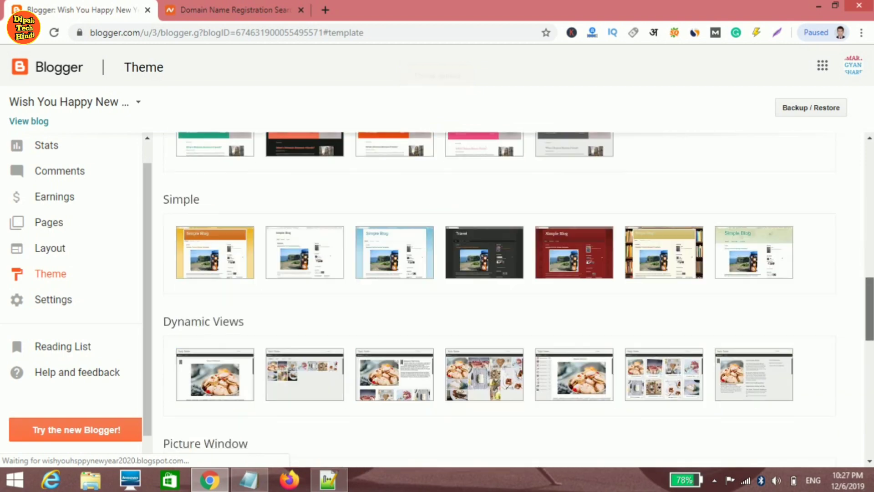
scroll(501, 296, "down", 3)
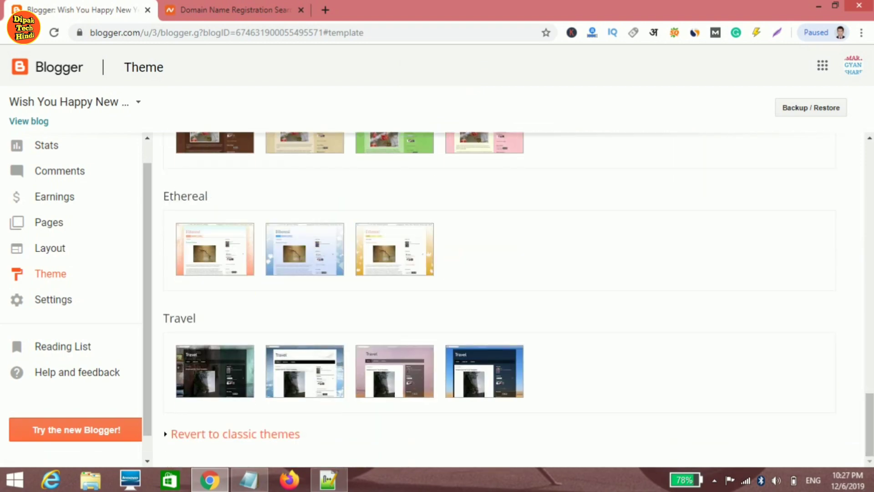
left_click(235, 434)
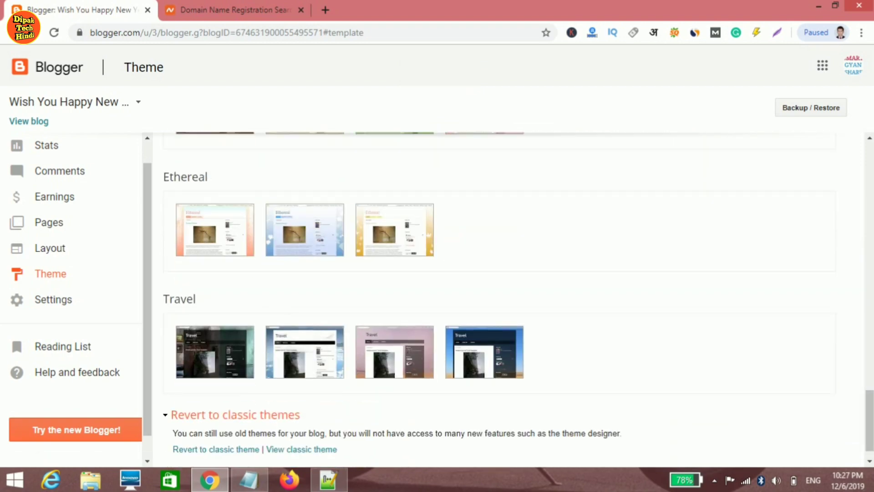
left_click_drag(869, 421, 869, 421)
scroll(216, 424, "down", 1)
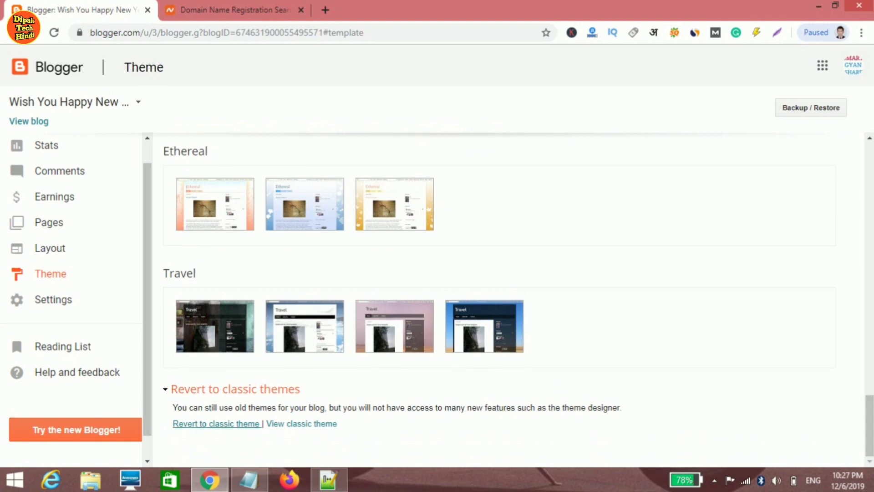
left_click(216, 424)
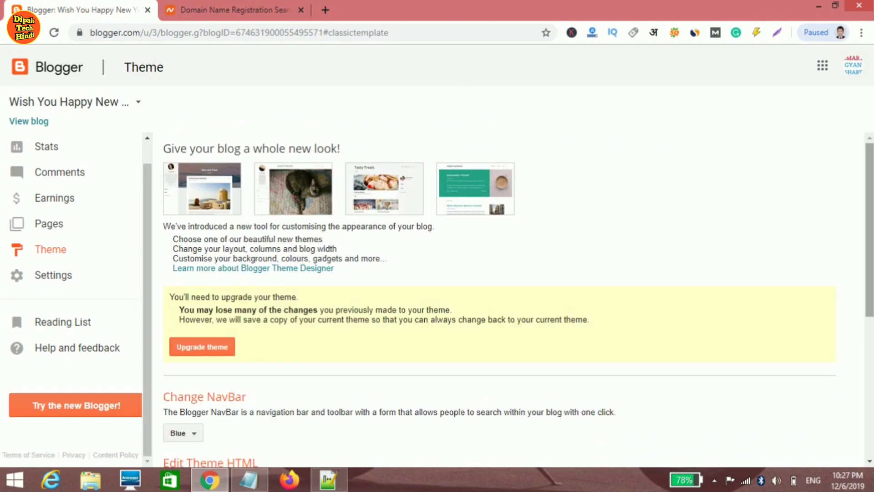
- Set the Blogger NavBar of the classic theme to Off
scroll(501, 296, "down", 3)
scroll(518, 300, "down", 1)
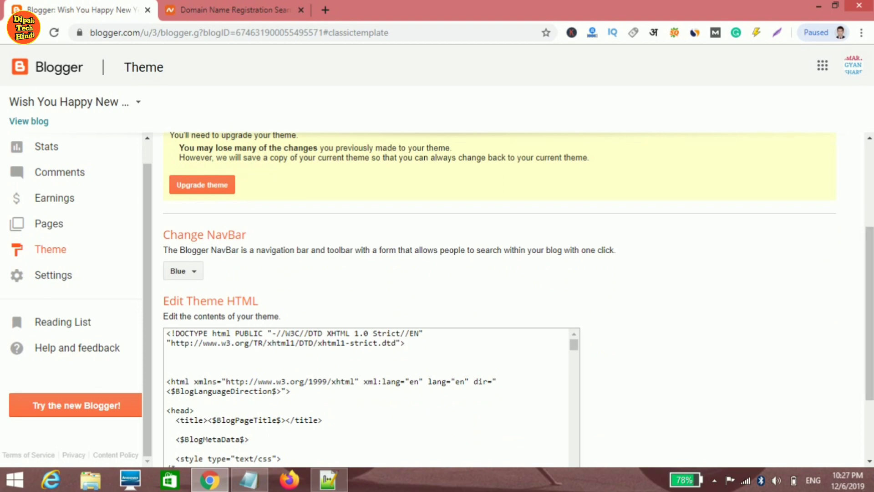
left_click(182, 271)
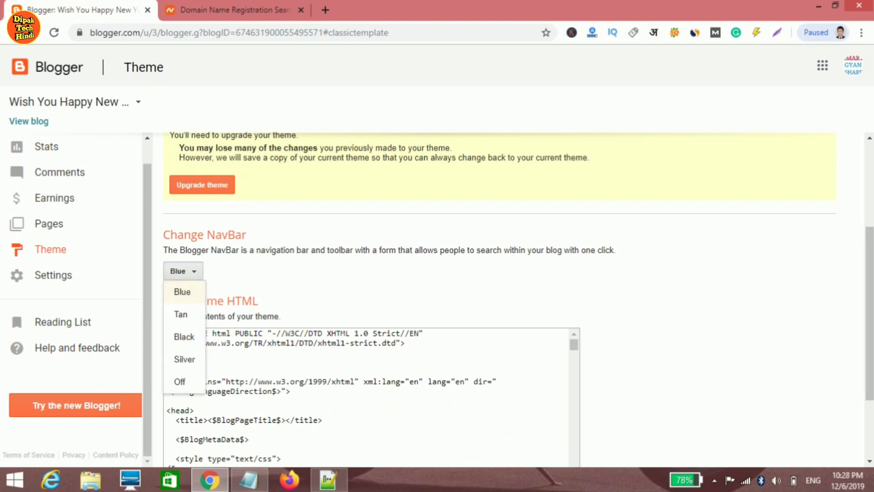
left_click(180, 382)
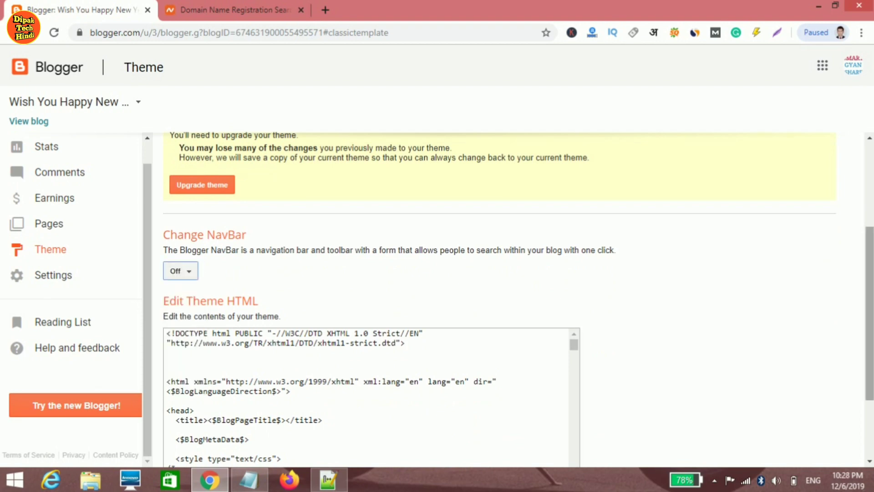
- Delete all existing code from the classic theme's HTML
scroll(501, 296, "down", 2)
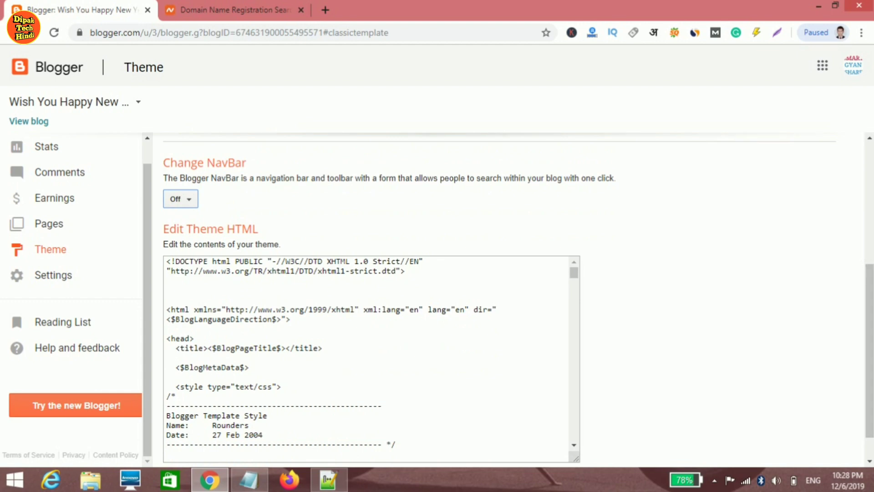
left_click(556, 450)
key("ctrl+a")
key("Delete")
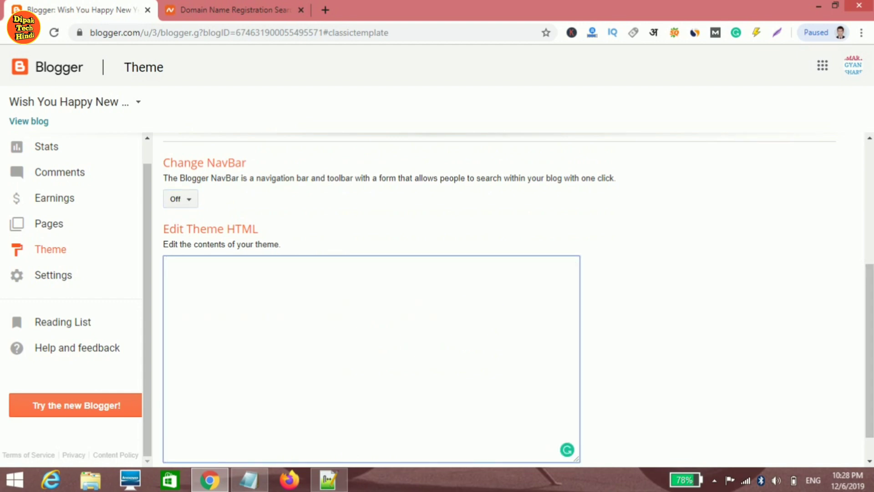
- Switch to Notepad++, copy the entire code of new_year_2020.txt.html, and return to the blog's theme page
left_click(329, 479)
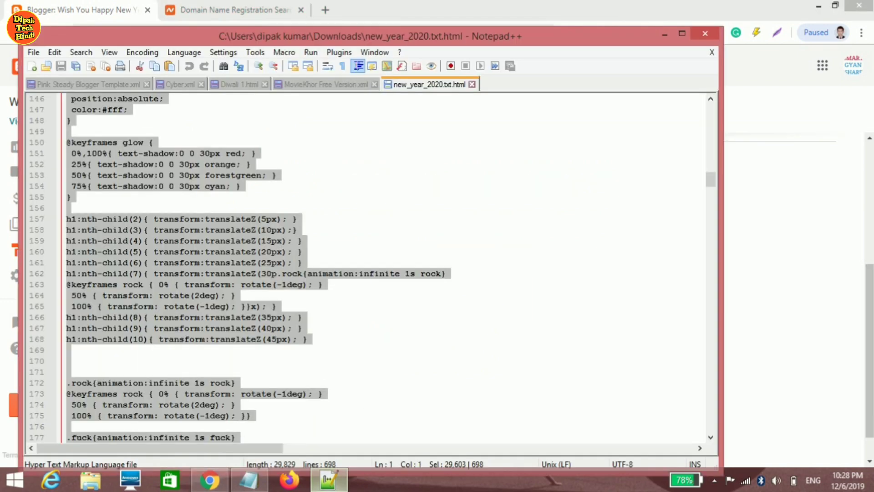
left_click(251, 252)
key("ctrl+a")
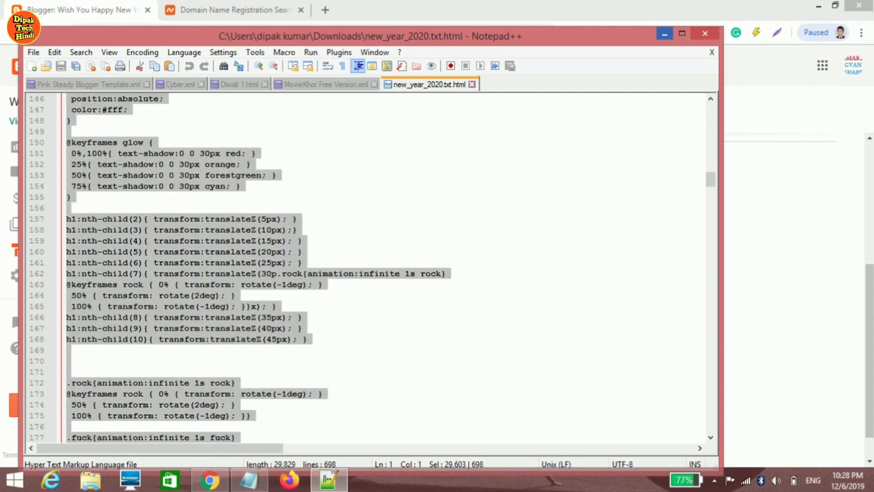
left_click(665, 34)
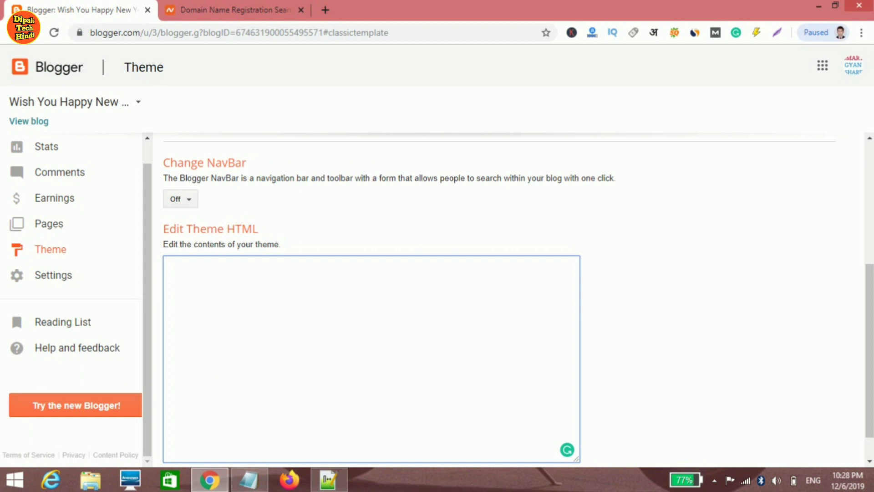
- Paste the copied New Year code into the empty theme HTML and save the theme
key("ctrl+v")
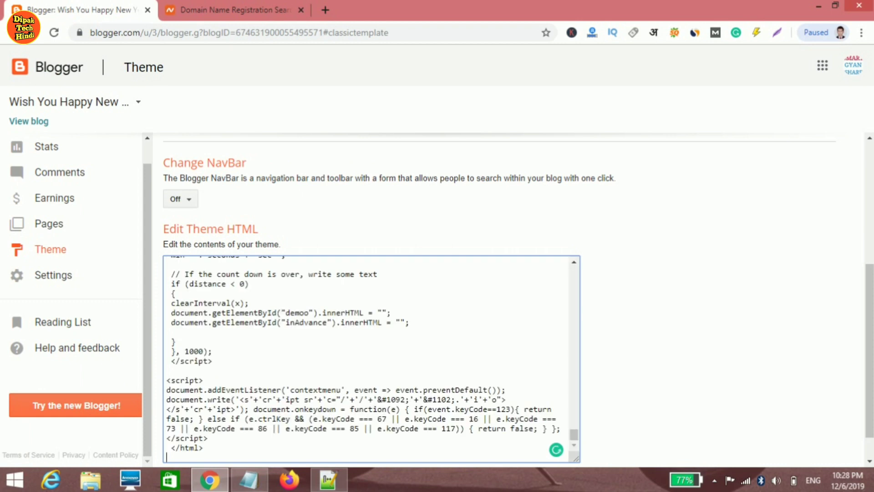
scroll(519, 301, "down", 1)
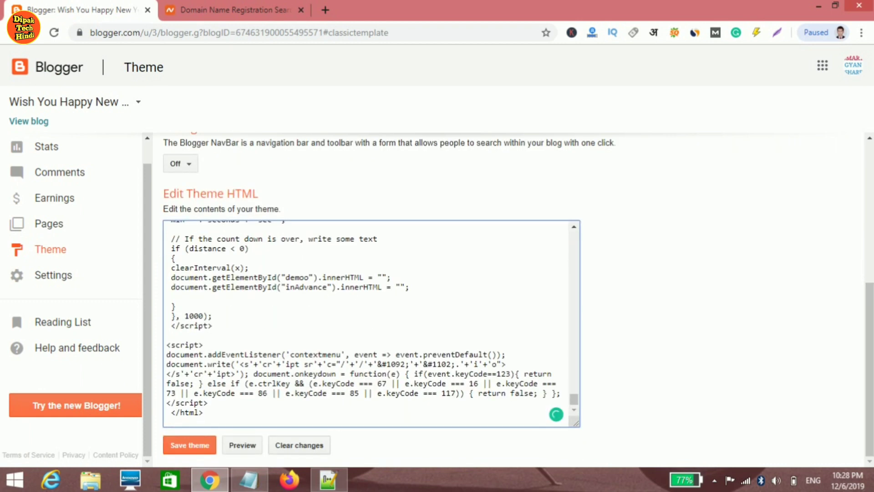
left_click(190, 445)
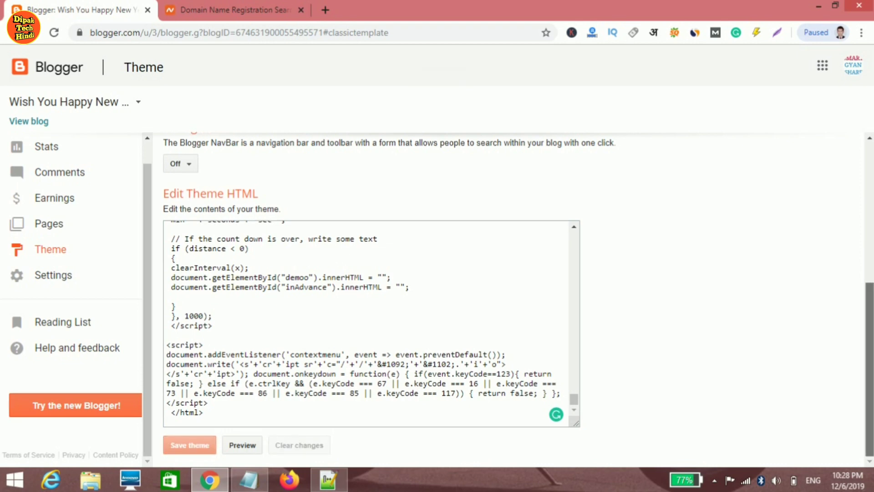
scroll(722, 296, "up", 6)
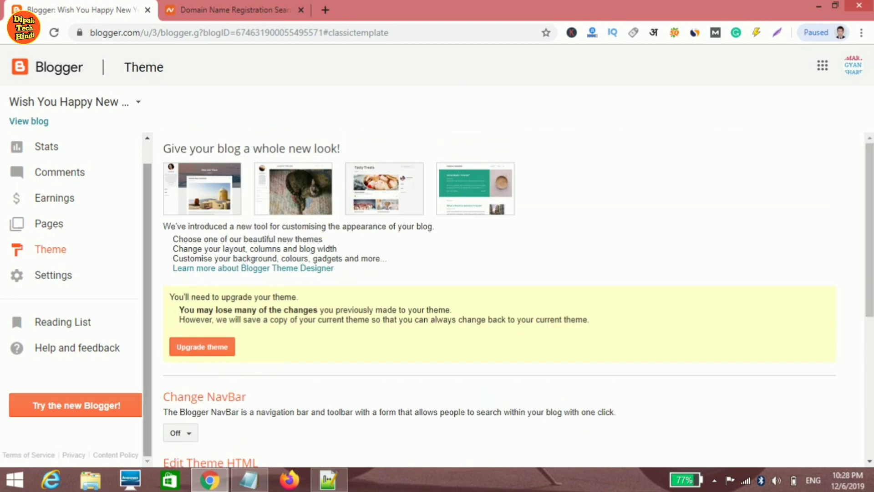
- View the published blog and open the gift box to reveal the New Year greeting
scroll(76, 296, "up", 1)
left_click(29, 121)
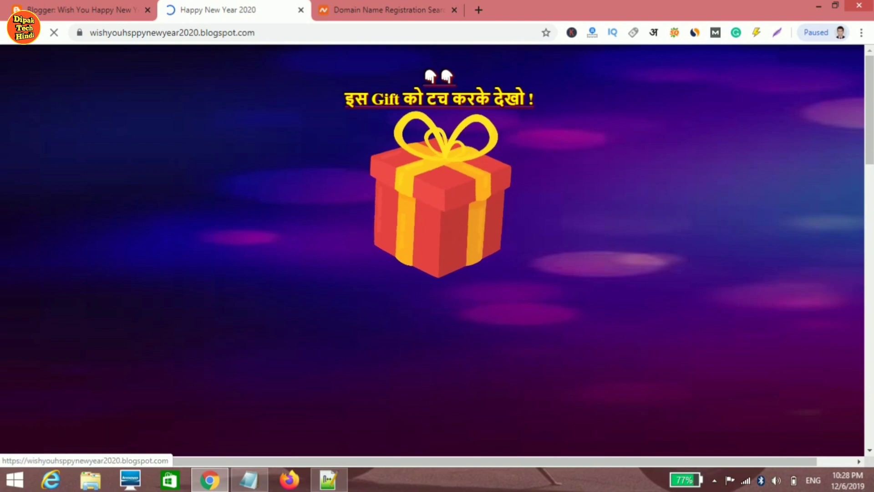
left_click(438, 200)
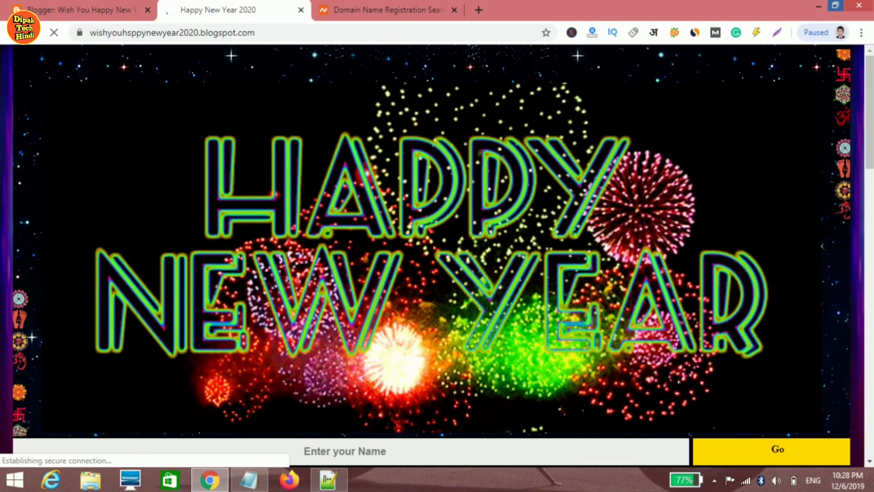
- Check the whole greeting page in a smaller browser window, restore the window to full size, and close the page
left_click(835, 6)
left_click_drag(628, 163, 629, 330)
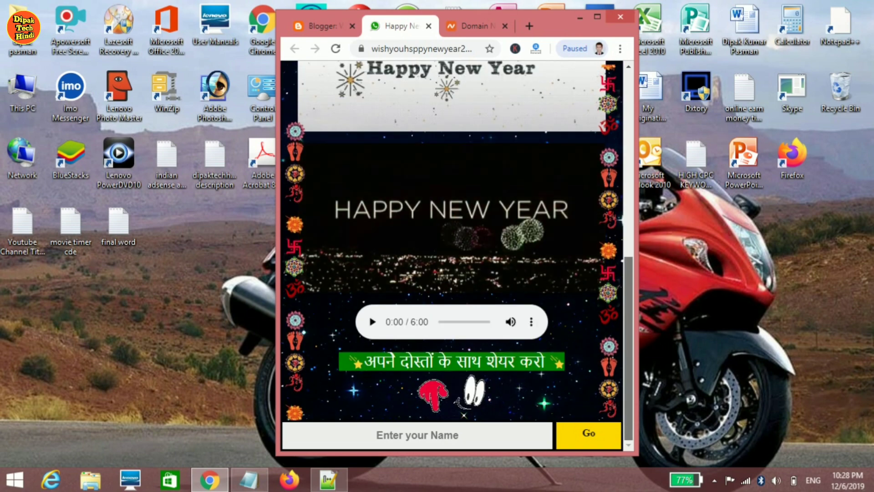
scroll(451, 251, "up", 6)
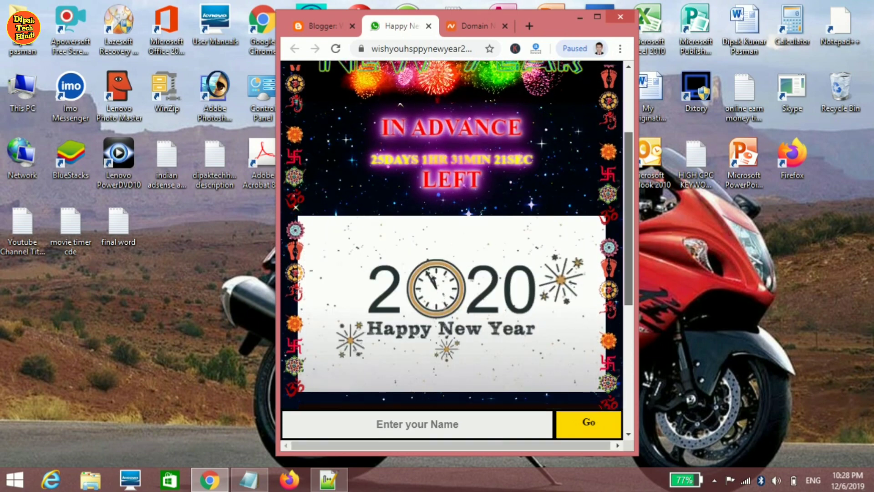
scroll(450, 255, "up", 3)
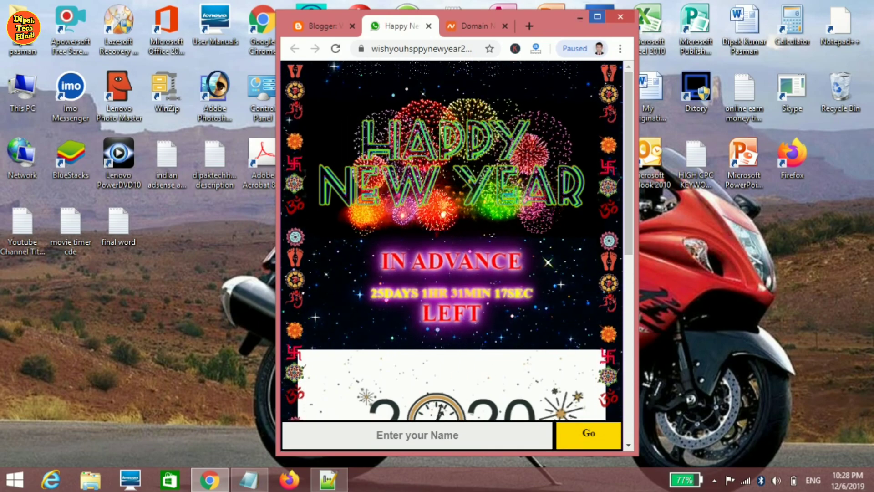
key("super+Up")
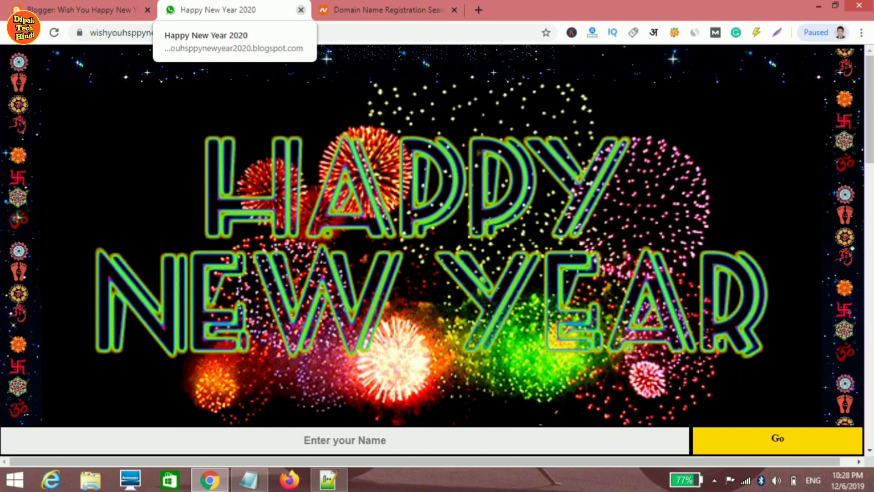
left_click(300, 10)
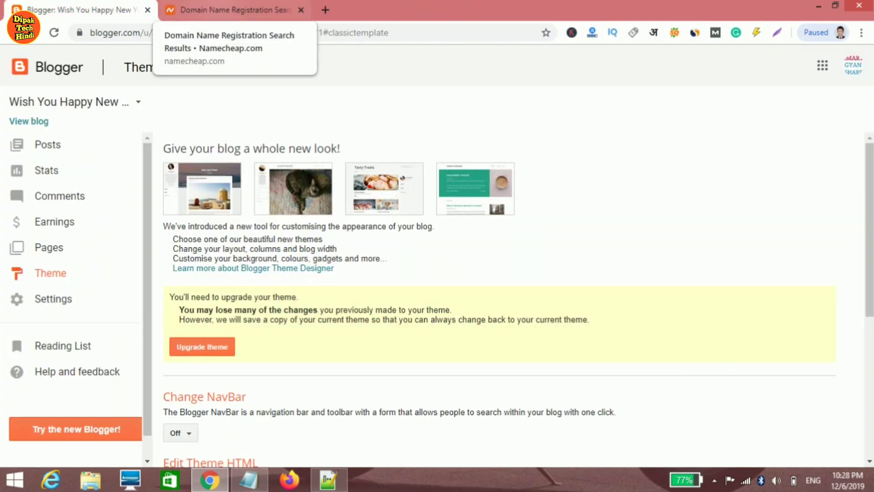
- Switch to the untitled Notepad file and review its ad script from beginning to end
scroll(75, 296, "down", 1)
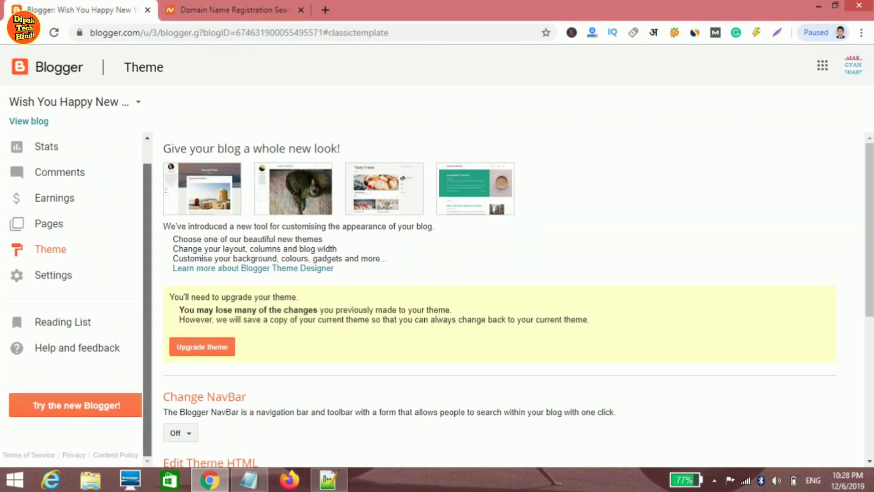
scroll(76, 296, "up", 1)
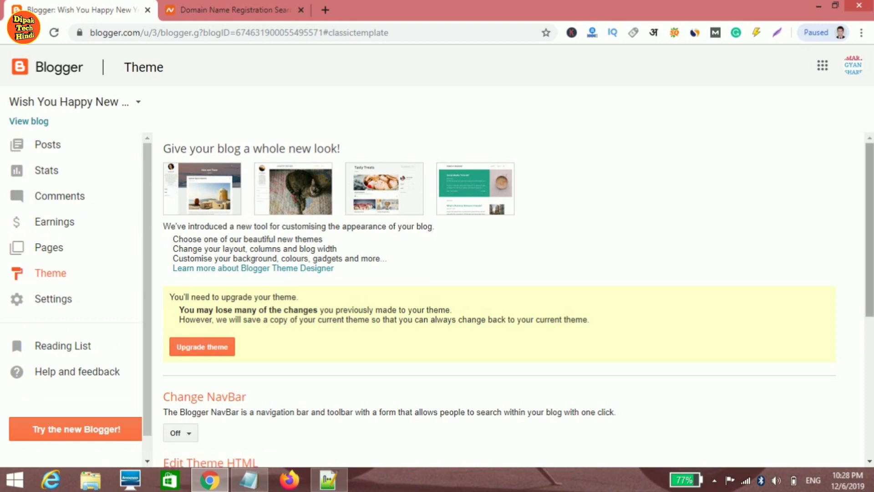
scroll(514, 296, "down", 5)
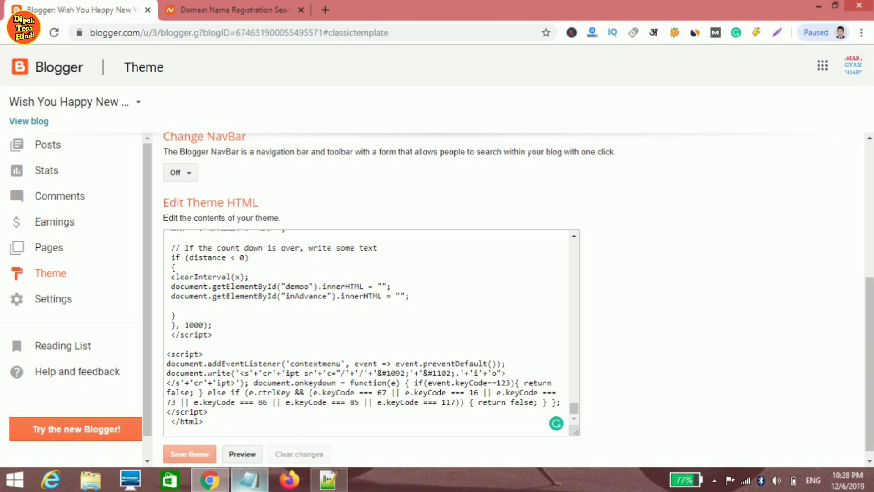
left_click(249, 480)
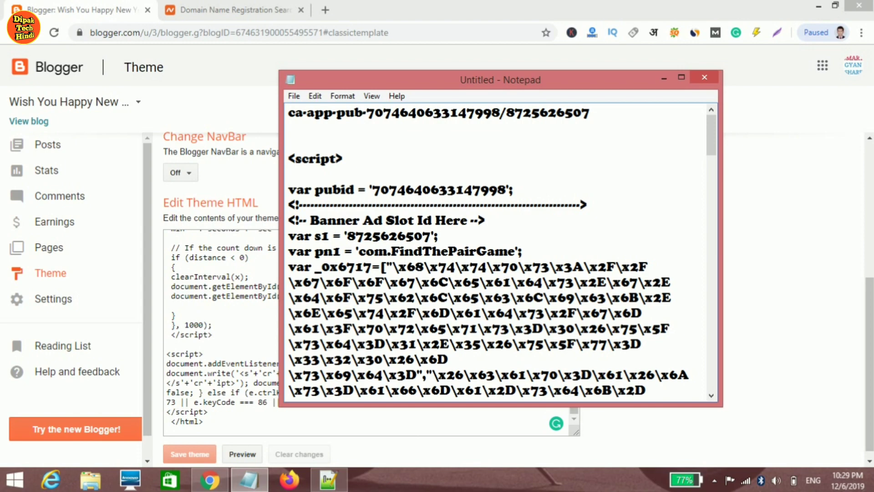
left_click_drag(288, 159, 353, 205)
left_click(420, 251)
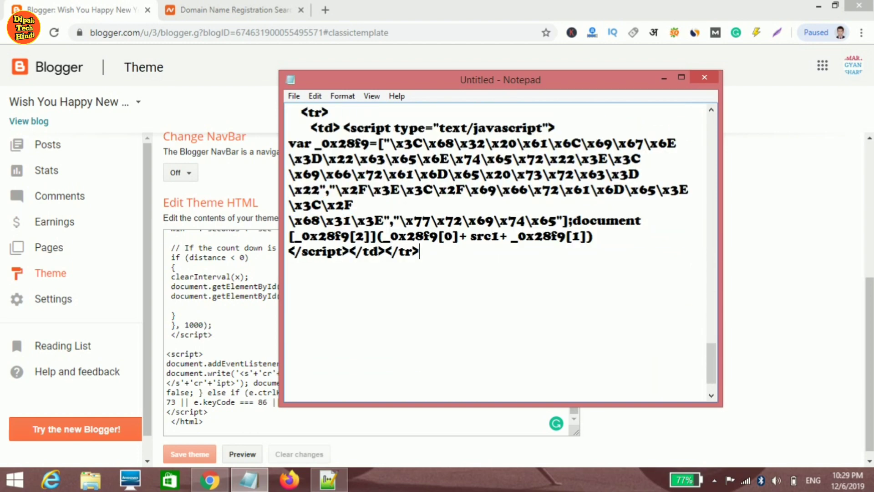
left_click_drag(711, 364, 711, 171)
scroll(501, 250, "up", 6)
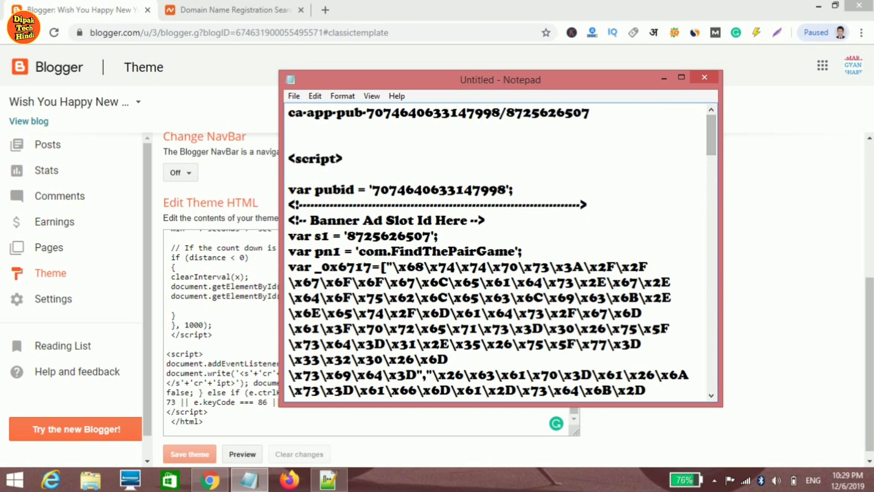
- Search Google for "admob" in a new browser tab, view the Google AdMob home page, and close it
left_click(325, 10)
left_click(325, 10)
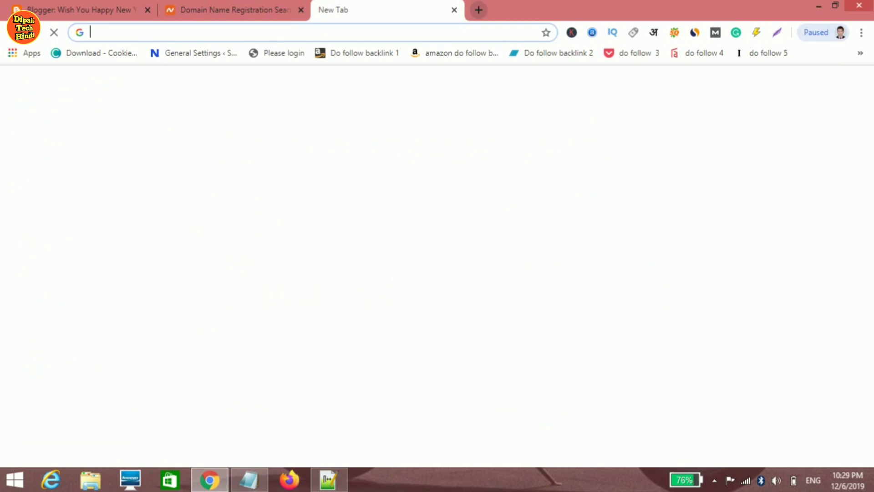
type("admob")
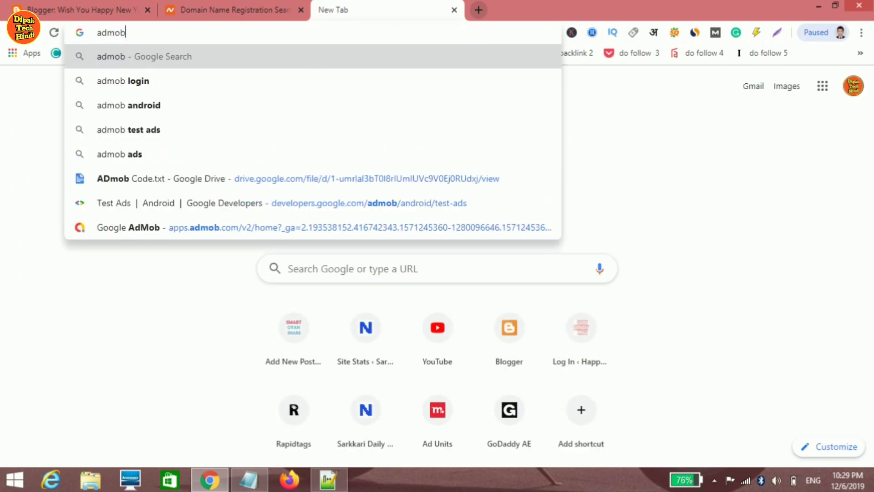
key("Return")
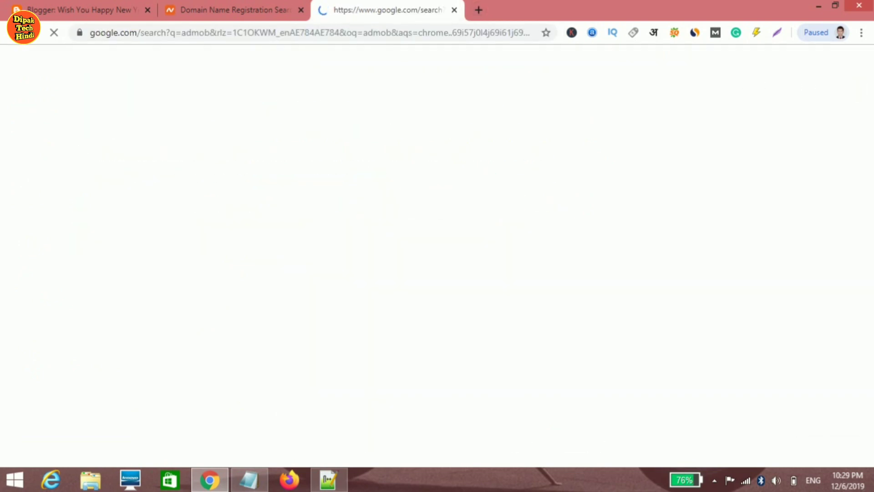
left_click(234, 165)
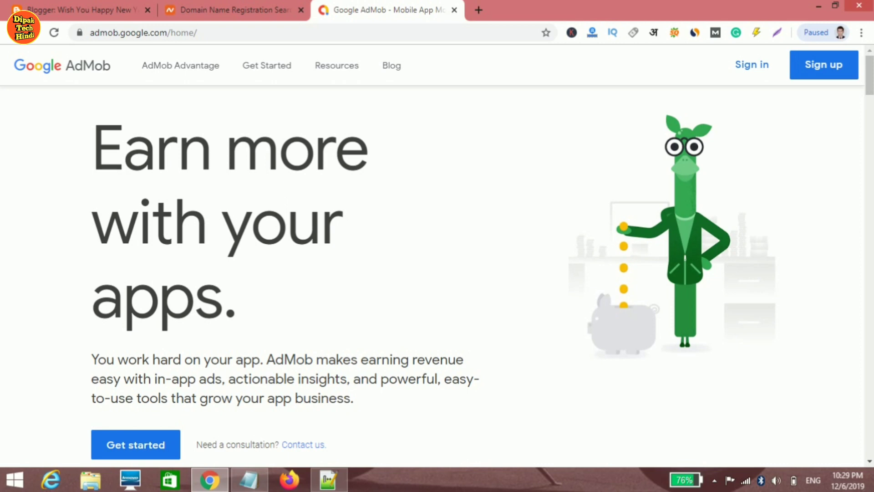
left_click(454, 9)
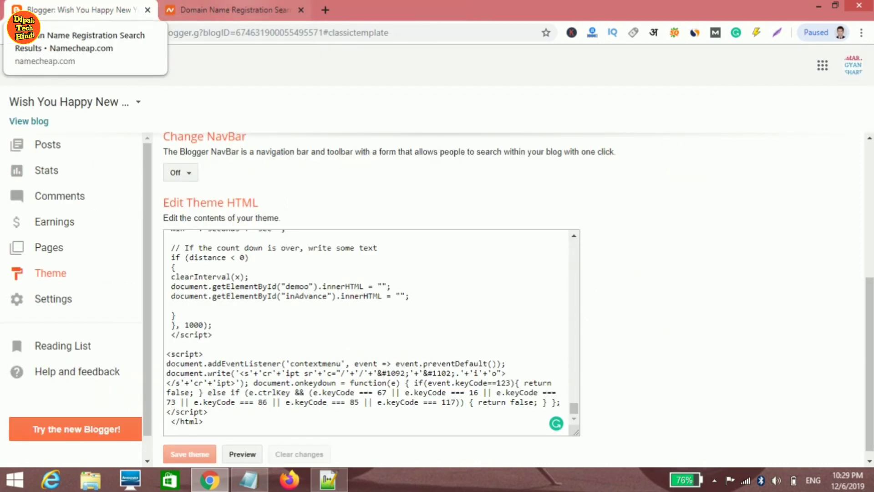
- Return to Notepad and compare the publisher ID in the ad unit code with the value of the script's pubid variable
left_click(249, 479)
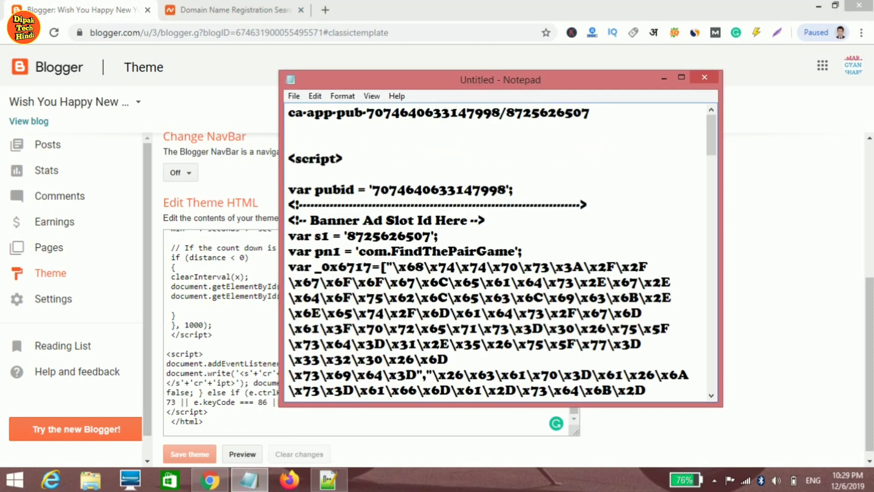
left_click_drag(288, 113, 590, 112)
left_click(288, 128)
left_click_drag(711, 134, 711, 135)
left_click_drag(367, 113, 501, 112)
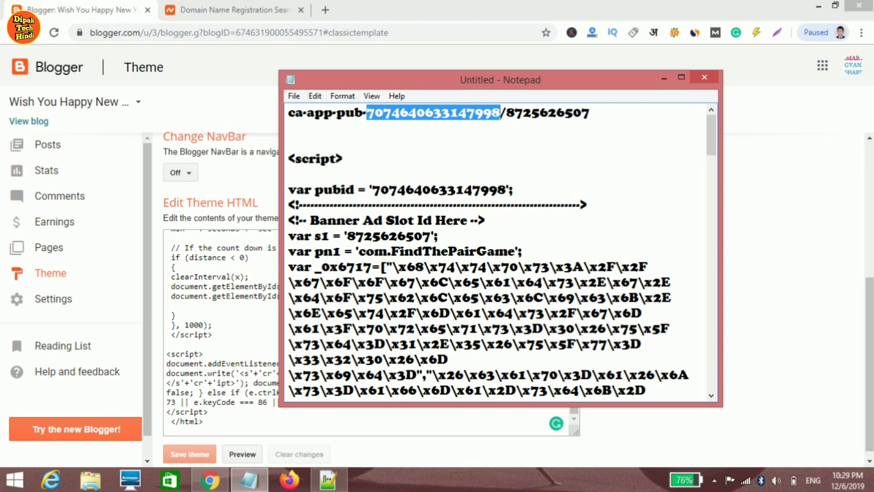
left_click(381, 189)
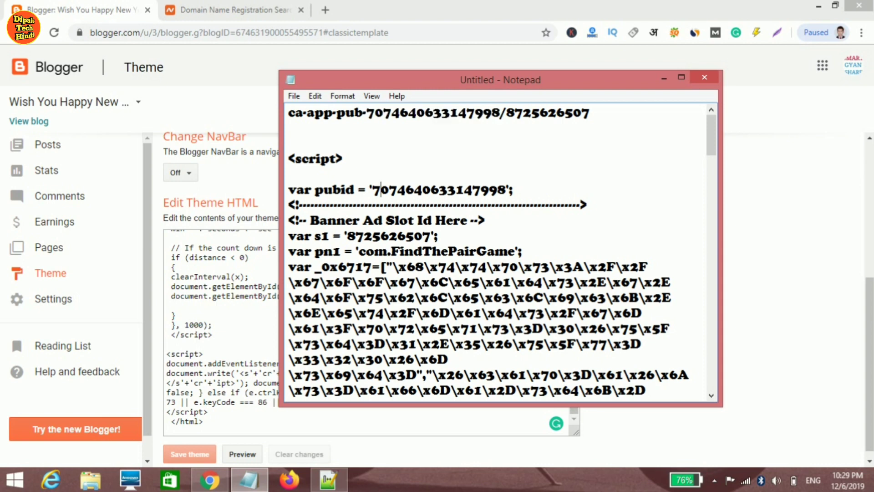
left_click_drag(373, 190, 506, 189)
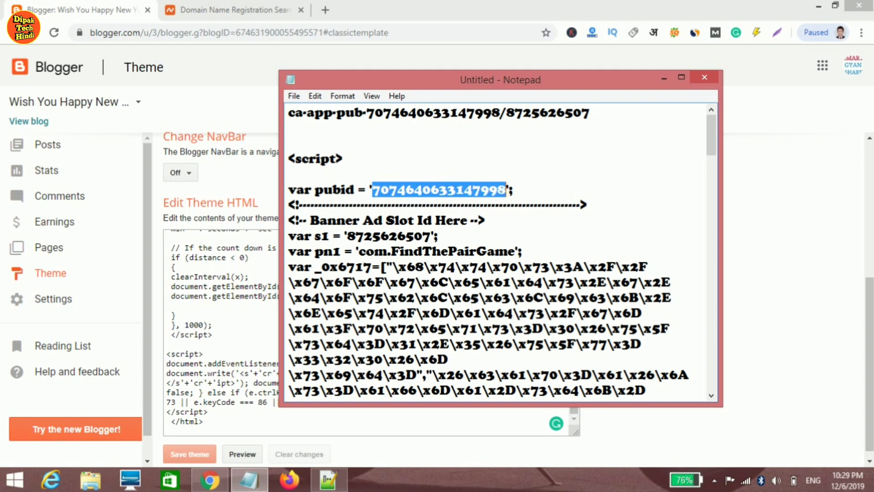
- Compare the slot ID at the end of the ad unit code with the value of the script's s1 variable
left_click_drag(507, 113, 289, 128)
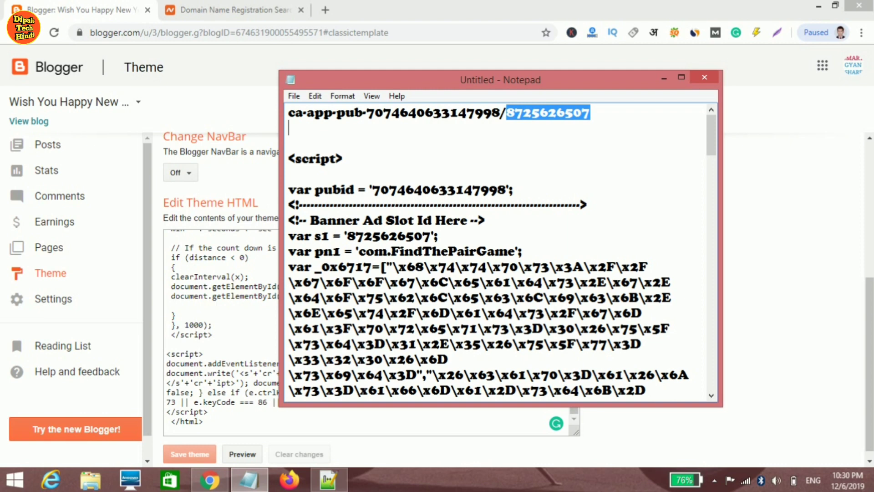
left_click_drag(316, 236, 431, 236)
left_click(431, 235)
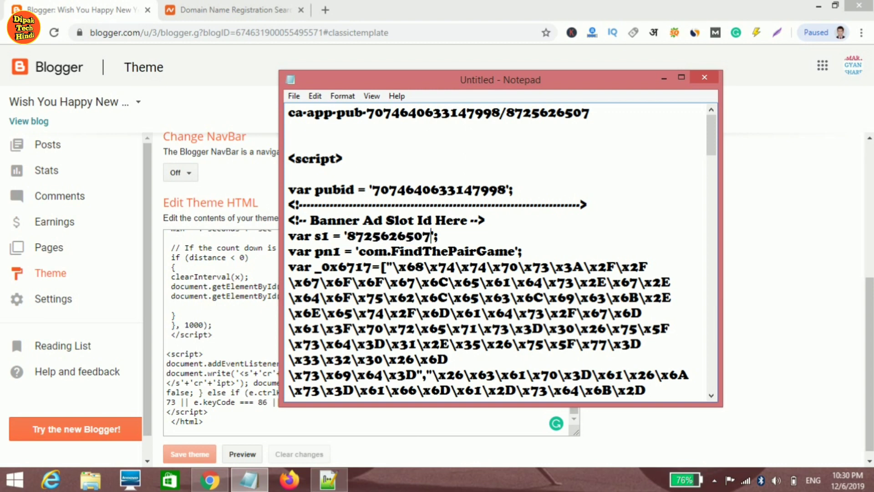
scroll(500, 250, "down", 1)
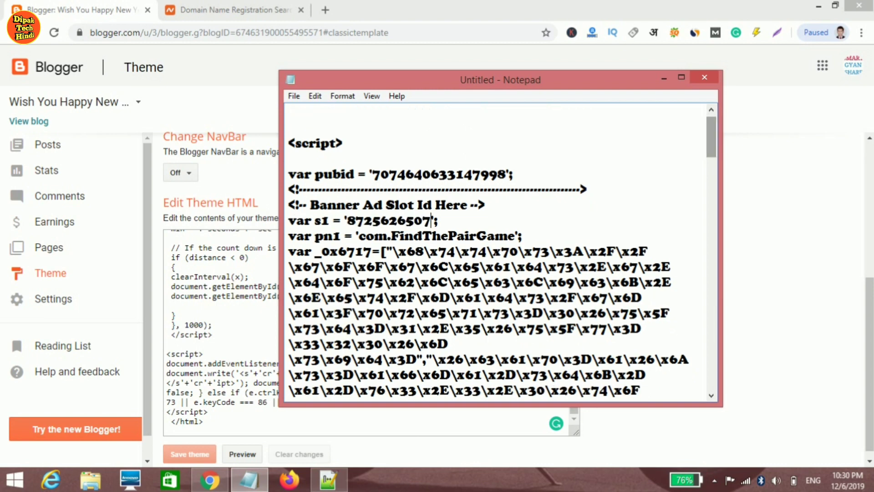
scroll(501, 250, "up", 1)
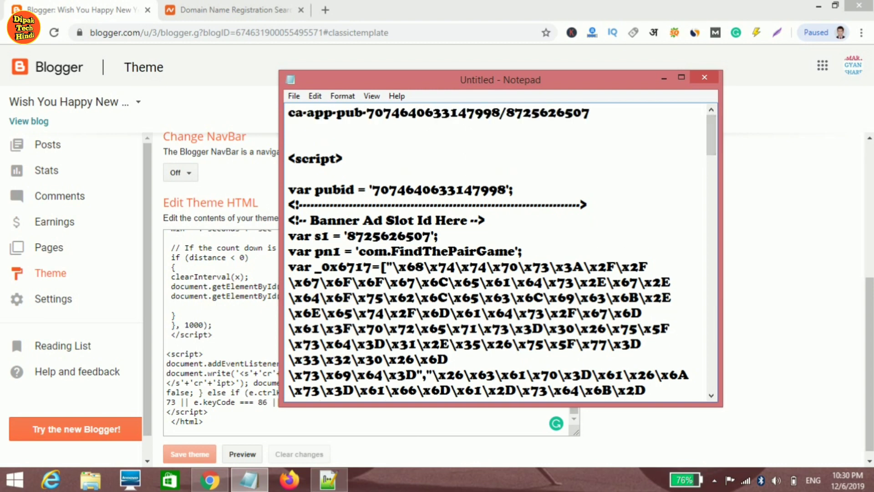
- Copy the entire ad script from the opening <script> tag to the end and return to the blog's theme HTML
left_click_drag(288, 158, 513, 396)
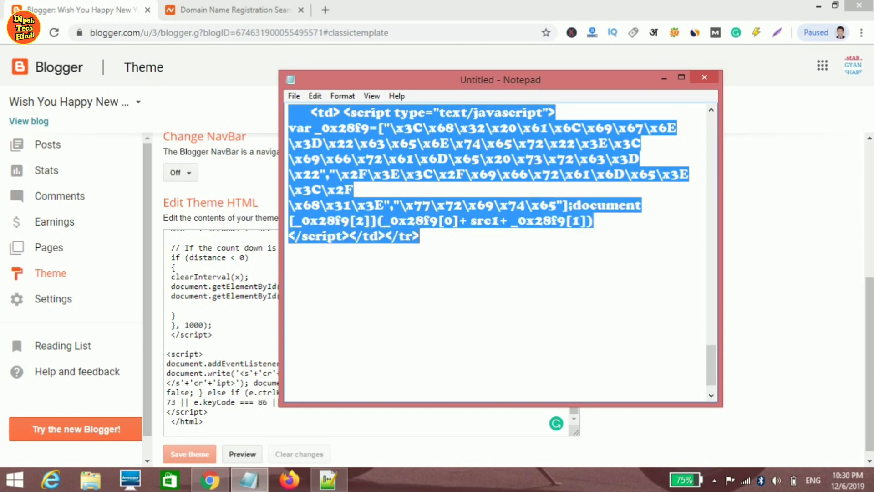
left_click(664, 79)
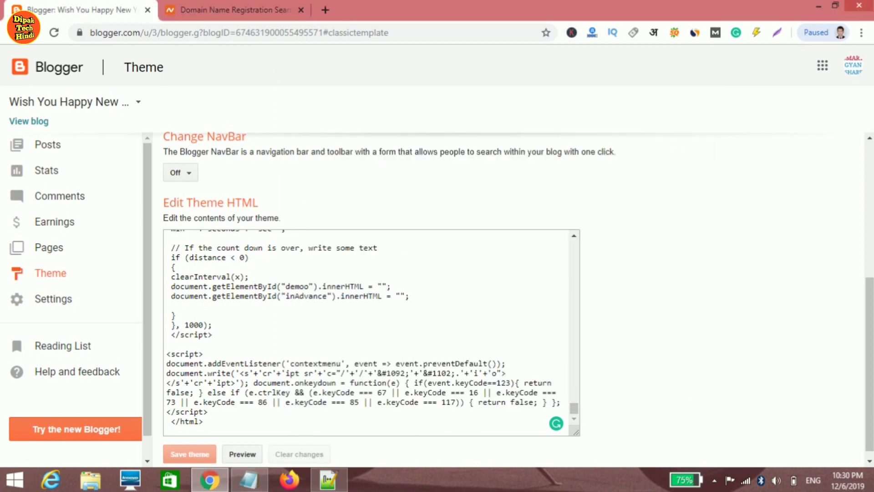
left_click_drag(574, 408, 573, 317)
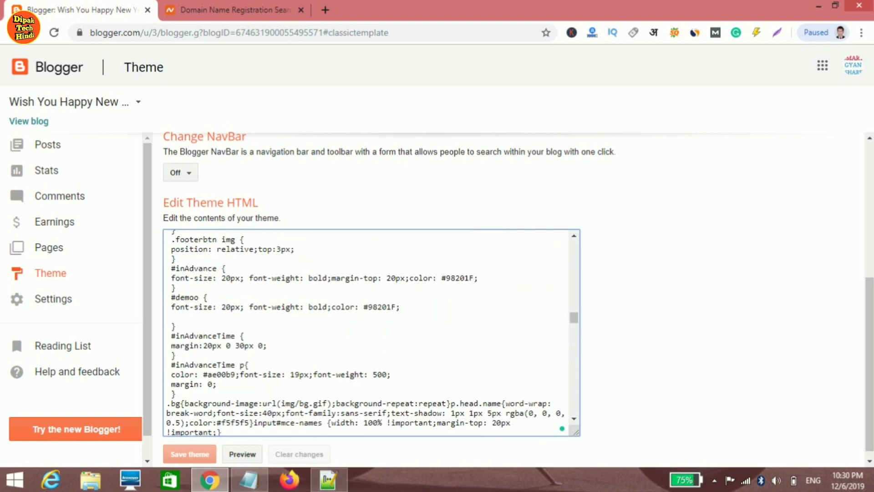
- Find "adsense" in the theme HTML and paste the copied ad script at the "ADSENSE CODE START HERE" comment
key("ctrl+f")
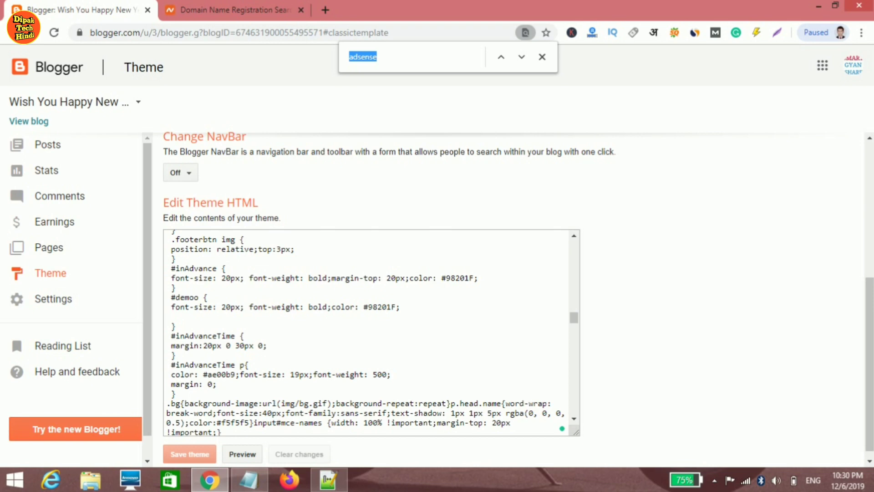
type("ads")
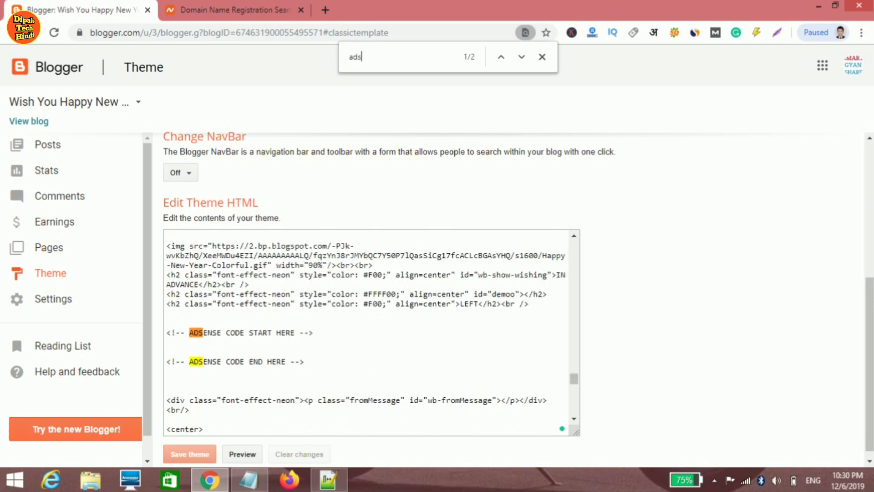
type("ense")
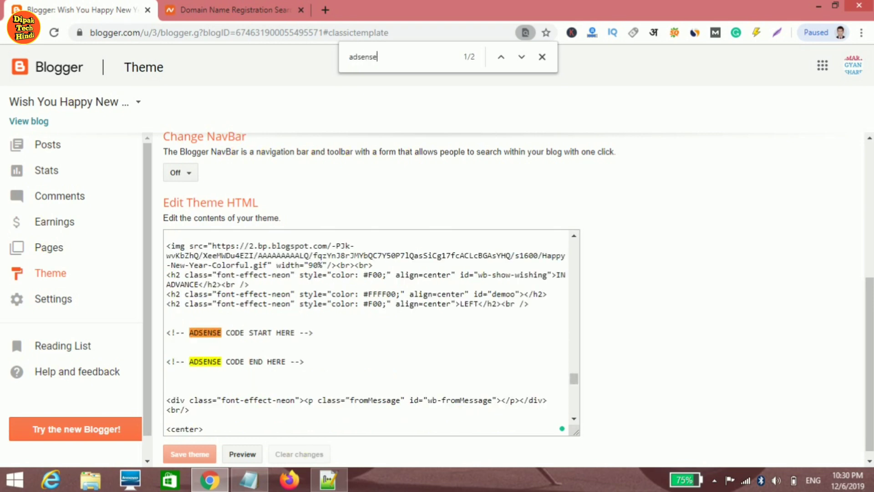
left_click(167, 342)
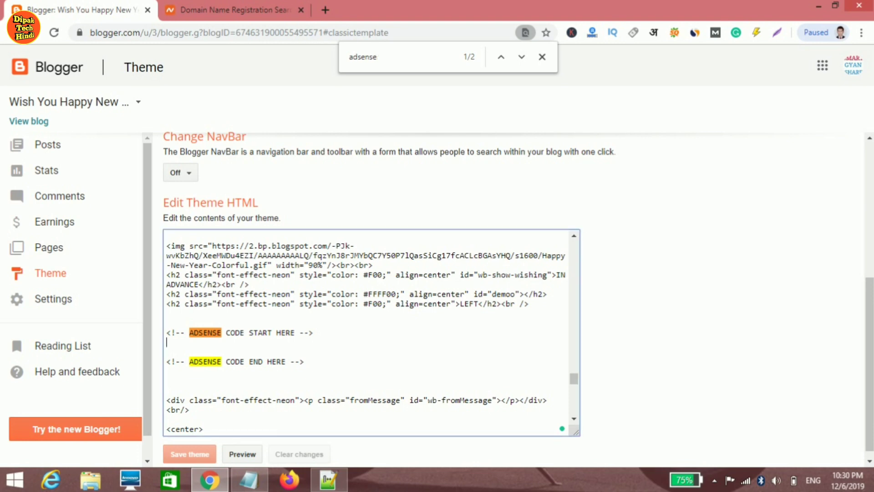
left_click_drag(167, 333, 313, 333)
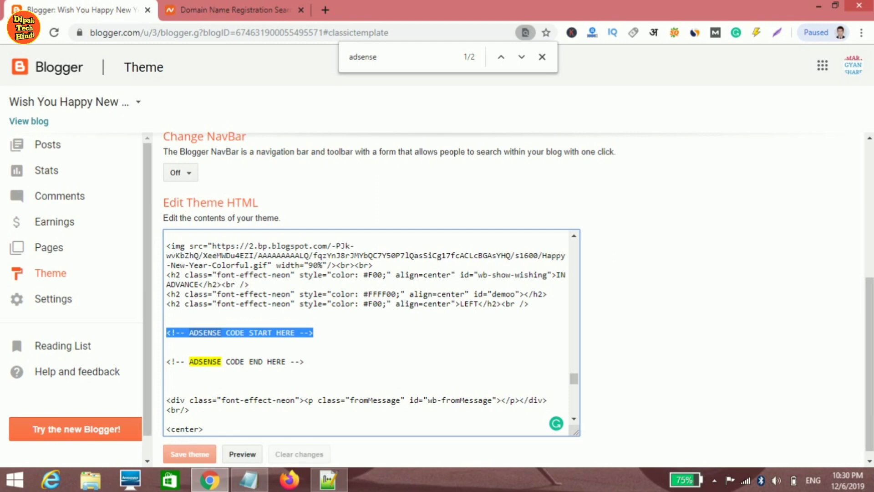
key("ctrl+v")
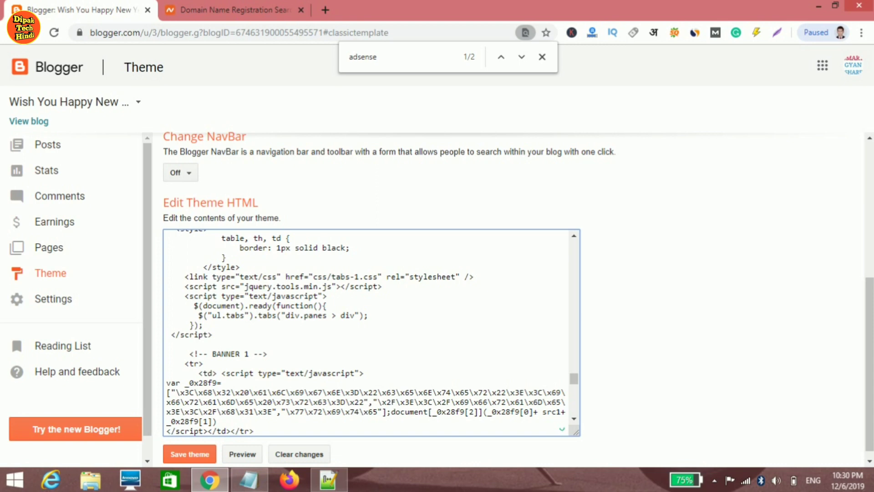
- Delete the "ADSENSE CODE END HERE" comment below the pasted ad script and save the theme
left_click(574, 418)
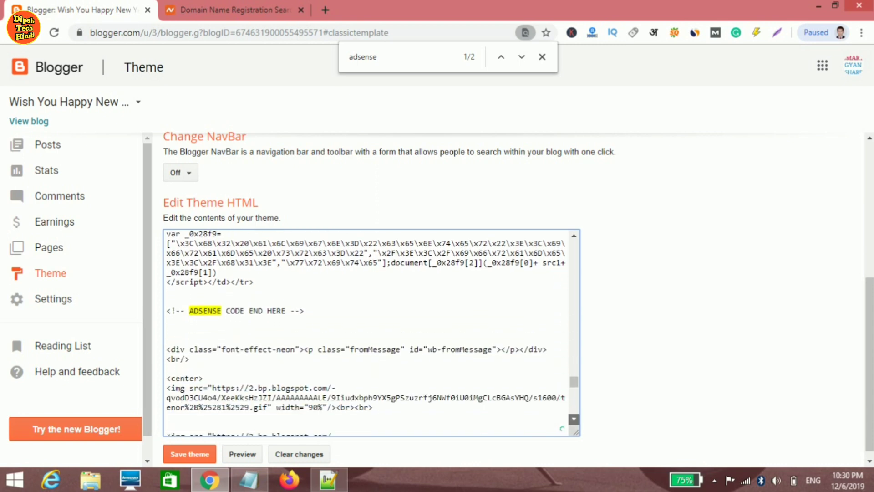
left_click_drag(574, 419, 574, 419)
left_click_drag(304, 306, 191, 305)
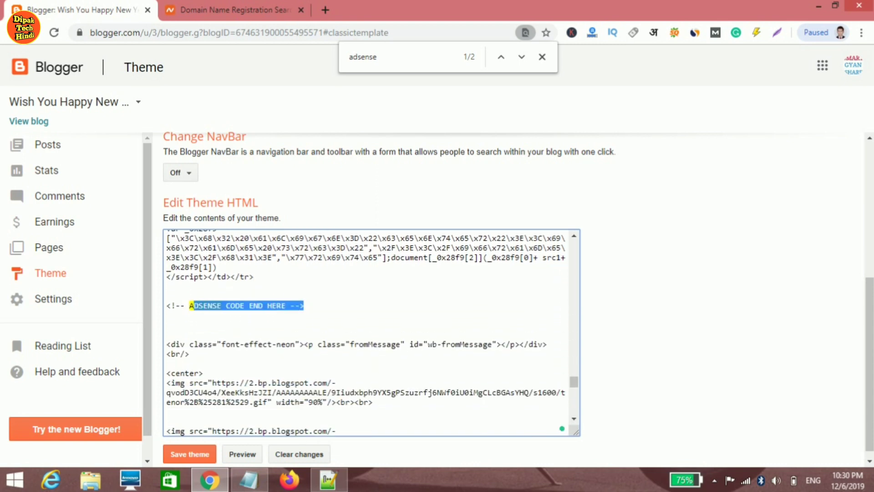
left_click(192, 306)
left_click_drag(304, 305, 167, 305)
key("BackSpace")
key("BackSpace")
key("BackSpace")
key("BackSpace")
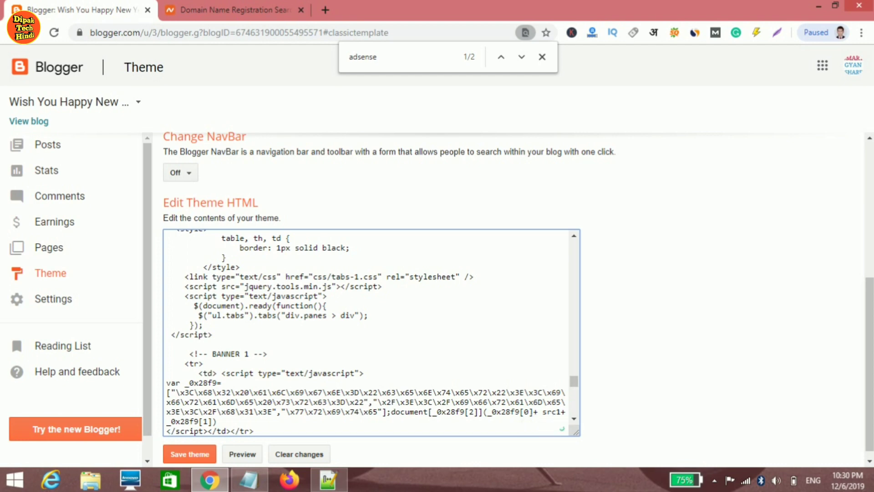
left_click(574, 418)
scroll(369, 365, "down", 1)
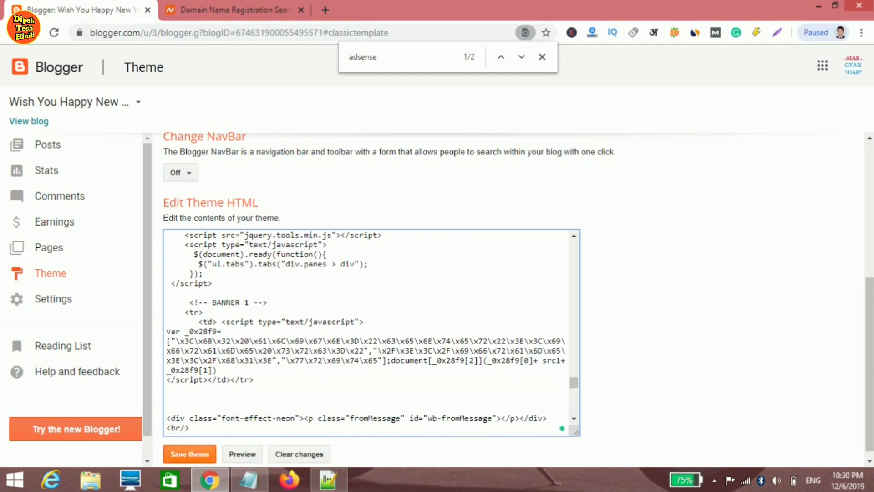
left_click(189, 454)
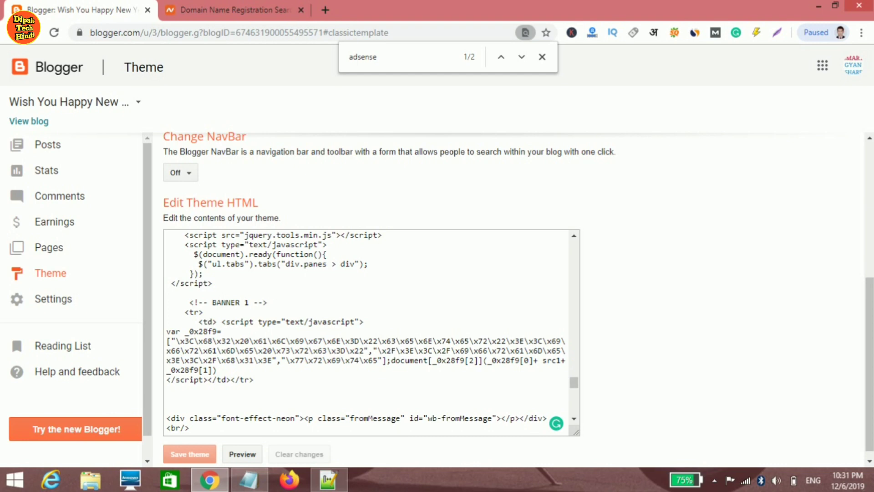
- View the live blog in a narrow, phone-width browser window and look through the page for the ads
left_click_drag(869, 364, 870, 362)
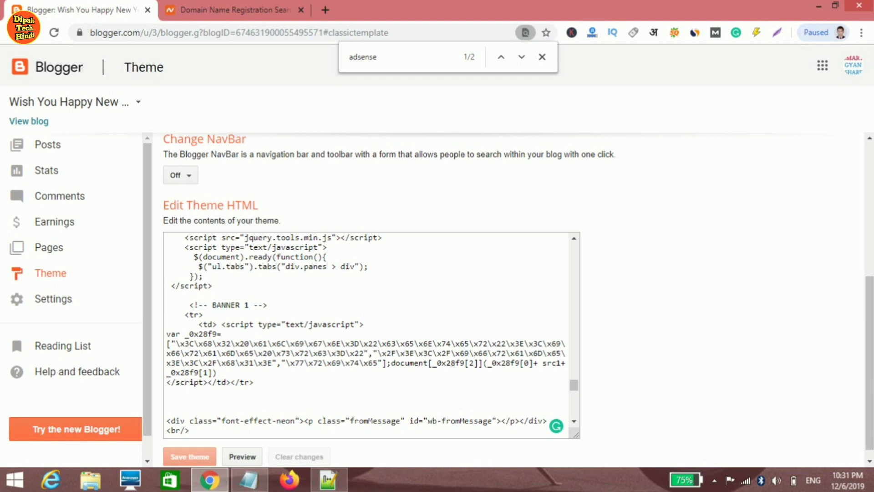
left_click(29, 122)
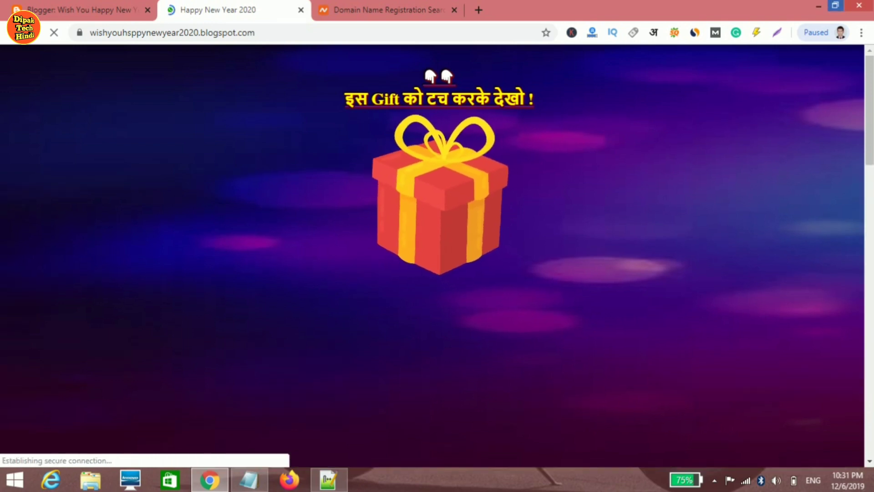
left_click(836, 5)
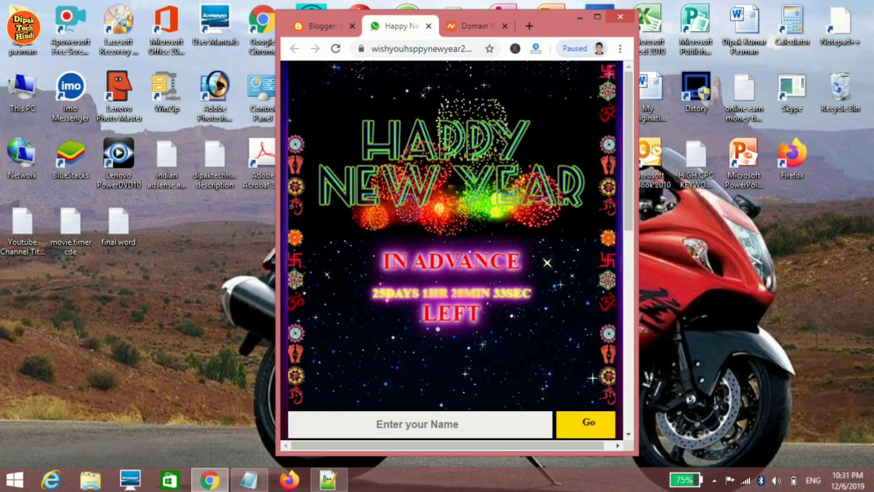
left_click_drag(629, 151, 628, 186)
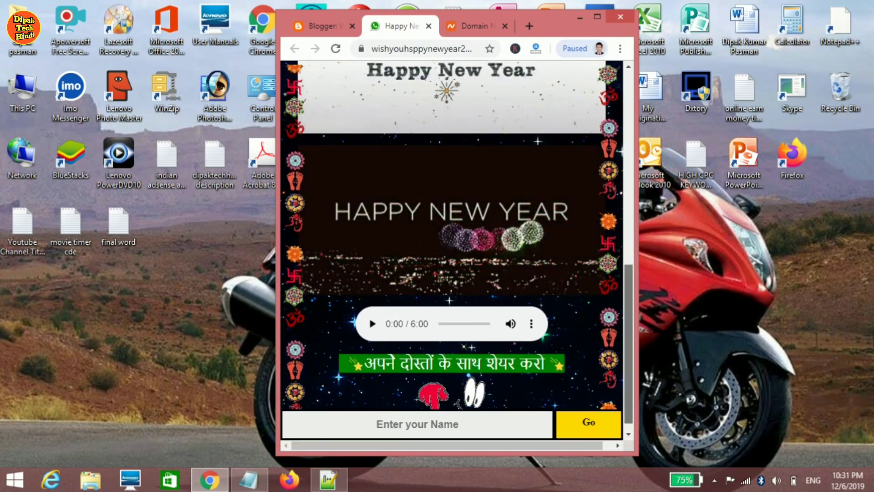
left_click_drag(637, 246, 604, 246)
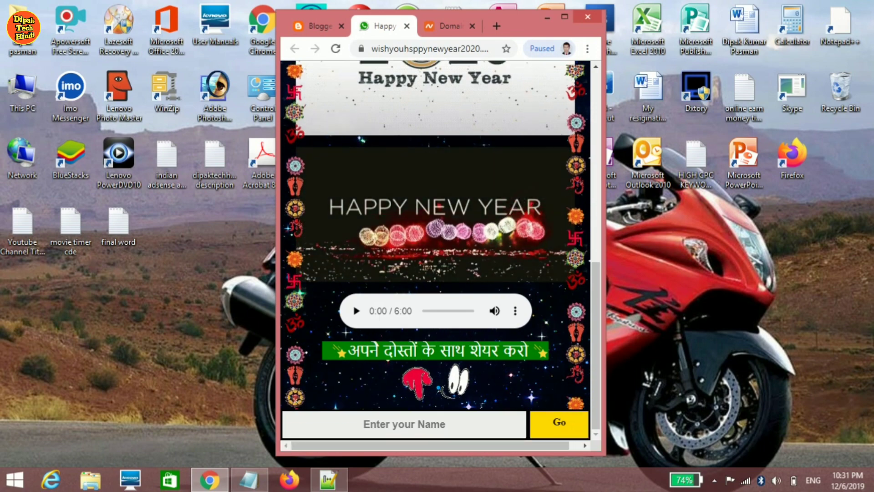
scroll(435, 246, "up", 7)
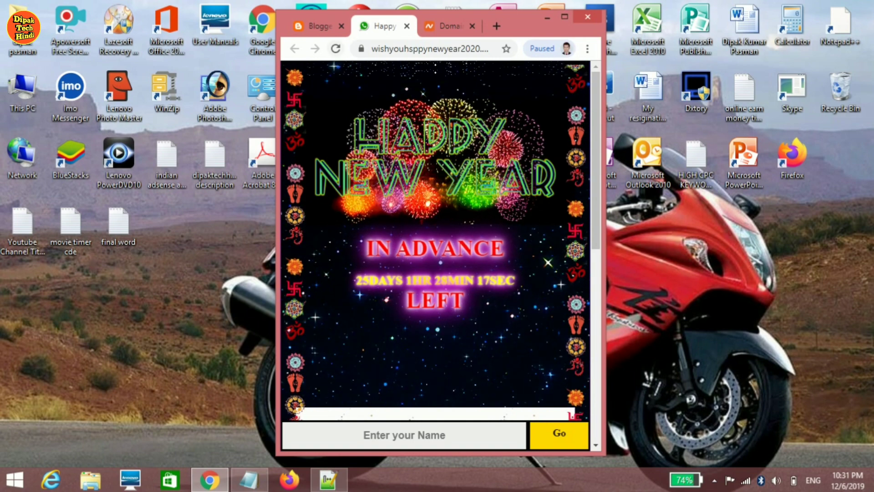
- Reload the live blog page, maximize the browser window and close the blog's tab
left_click(335, 48)
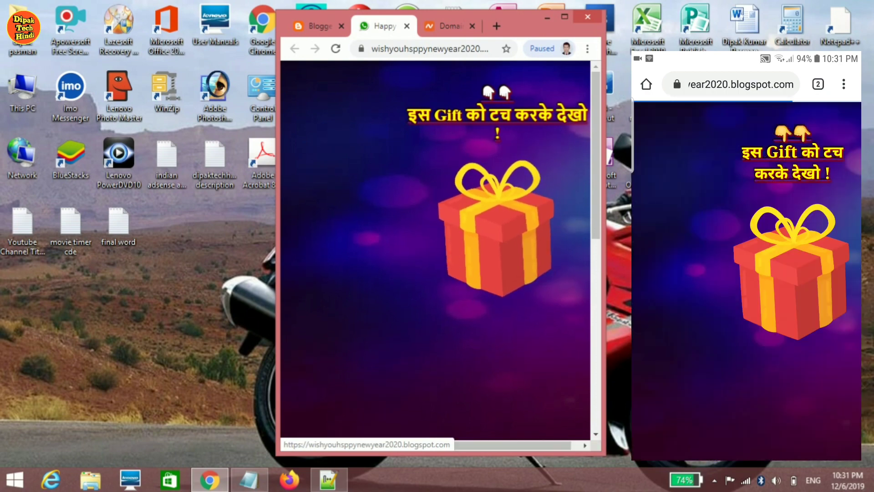
key("super+Up")
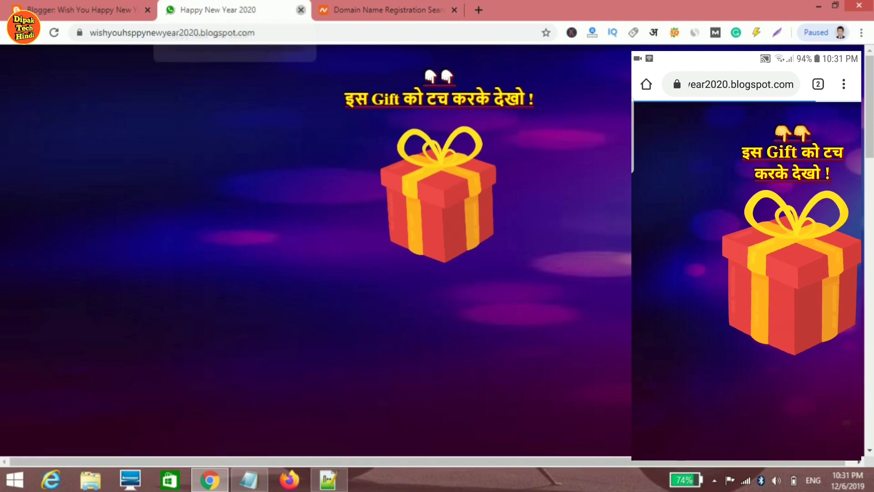
left_click(301, 10)
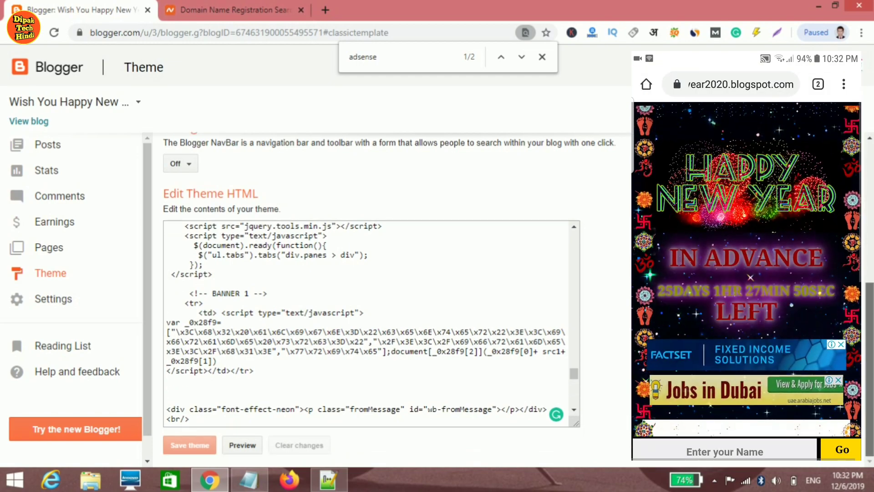
- Paste the ad script again near the beginning of the theme HTML and save the theme
scroll(387, 296, "up", 4)
scroll(371, 296, "down", 4)
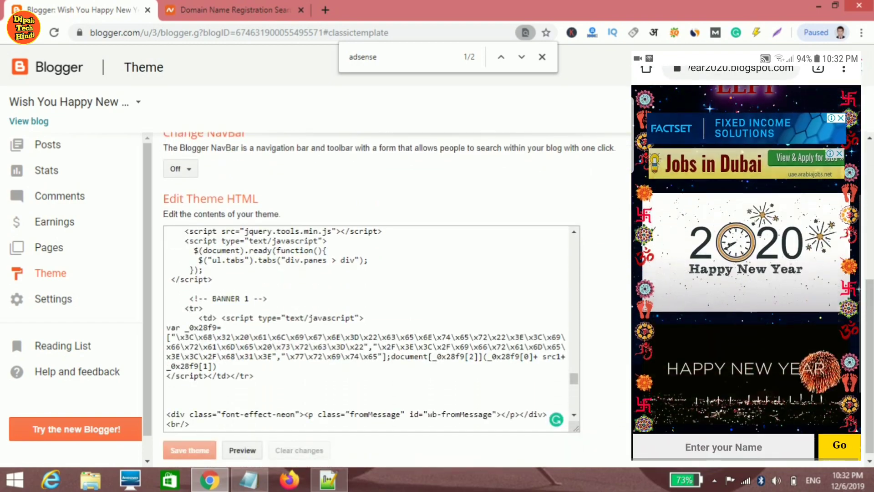
scroll(371, 327, "up", 10)
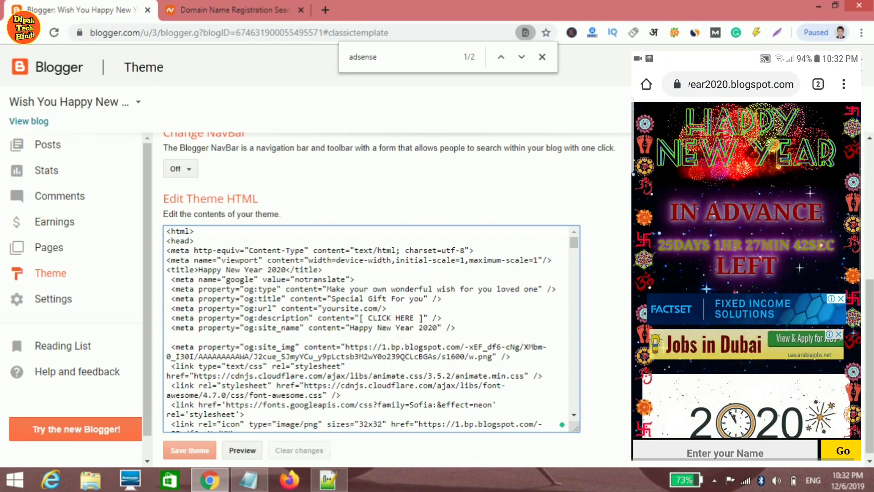
scroll(371, 328, "down", 5)
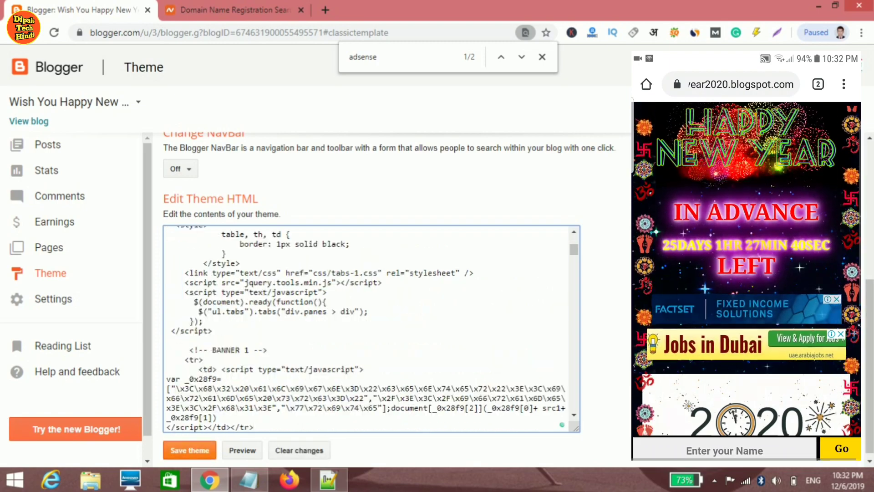
left_click(189, 450)
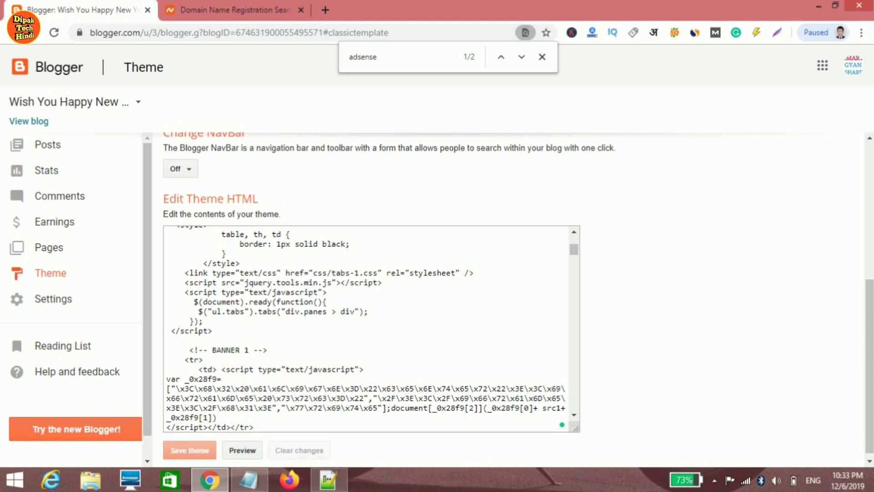
- Open the blog's list of posts and close the "adsense" page search
scroll(722, 299, "down", 1)
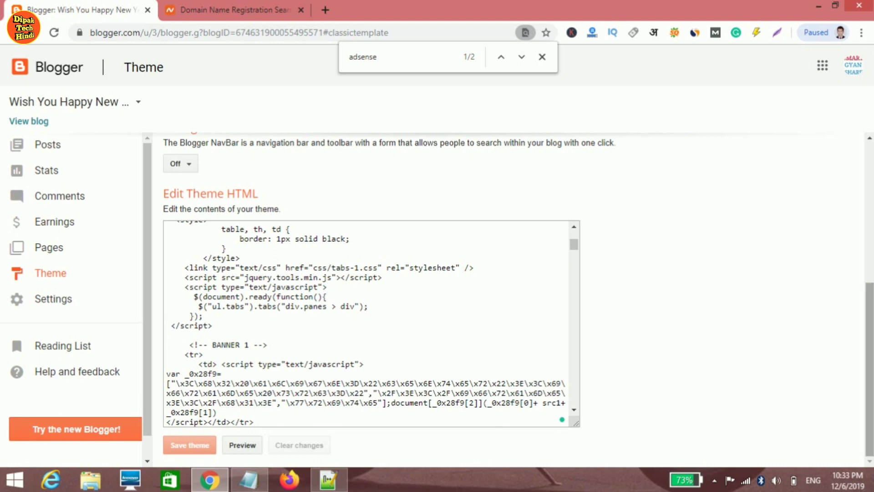
scroll(501, 300, "up", 4)
scroll(501, 273, "up", 3)
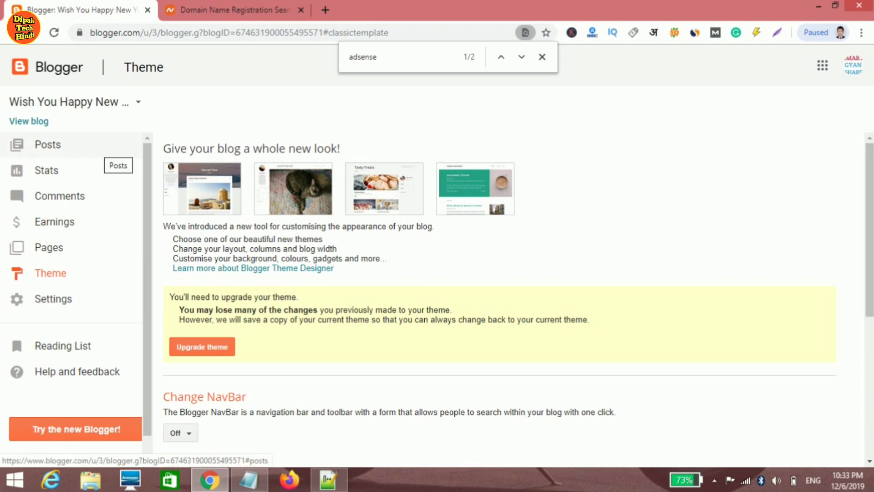
left_click(104, 144)
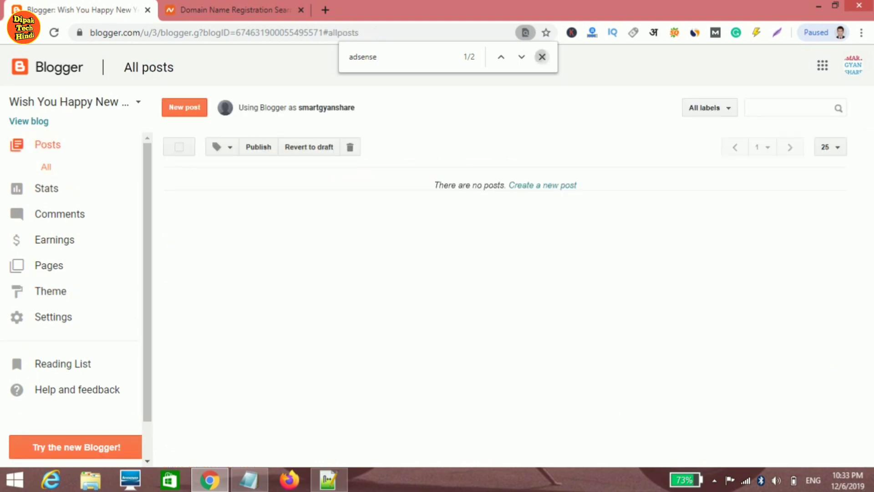
left_click(542, 56)
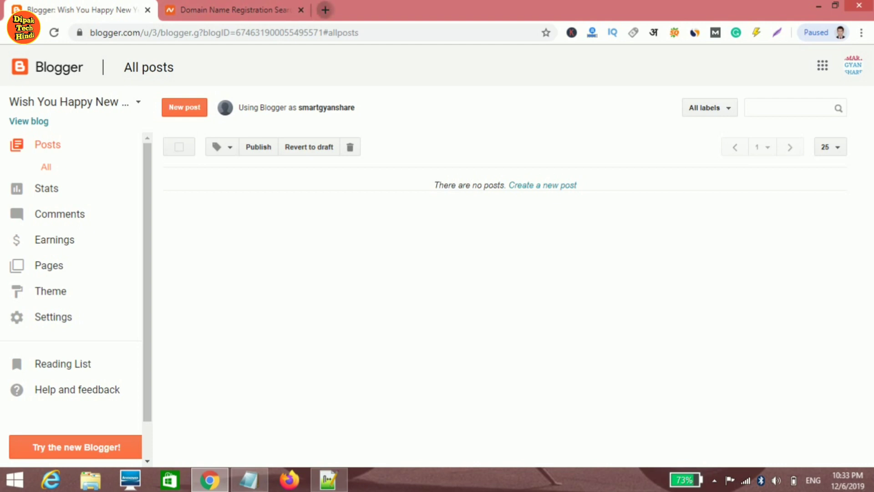
- Open a new browser tab, return to the Namecheap search results and highlight the domain wishyouhappynewyear2020.com
left_click(325, 9)
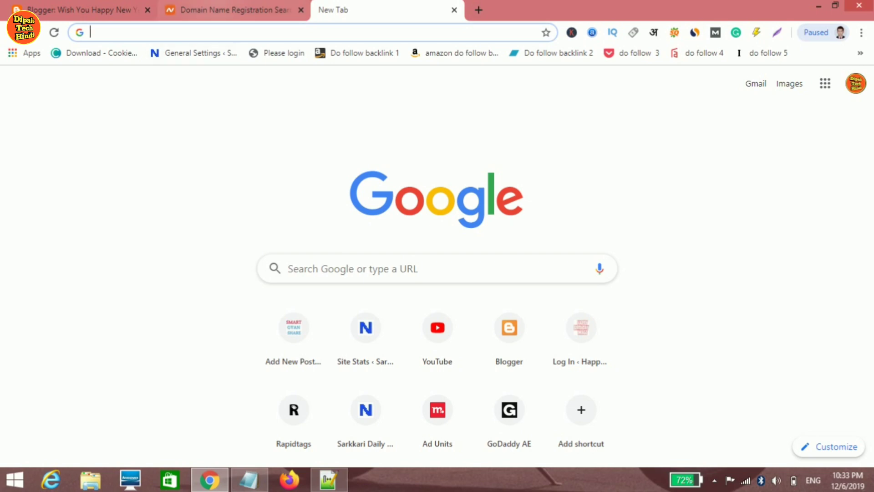
left_click(228, 10)
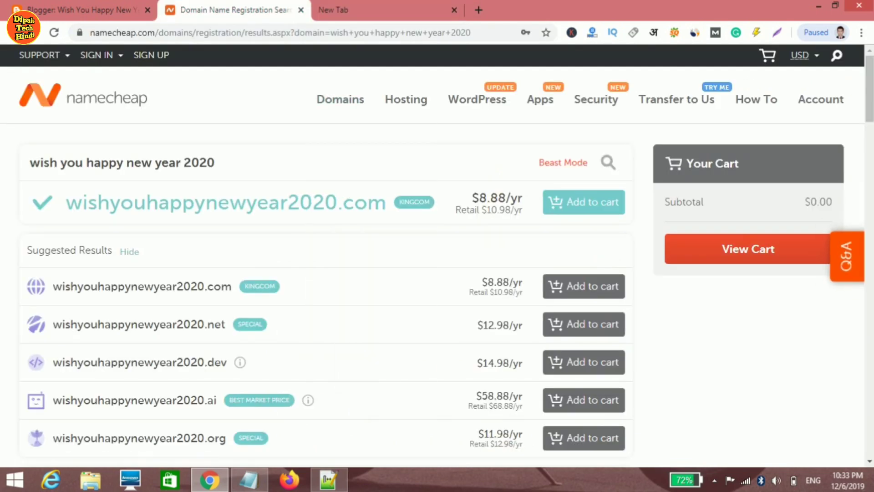
left_click_drag(66, 202, 386, 202)
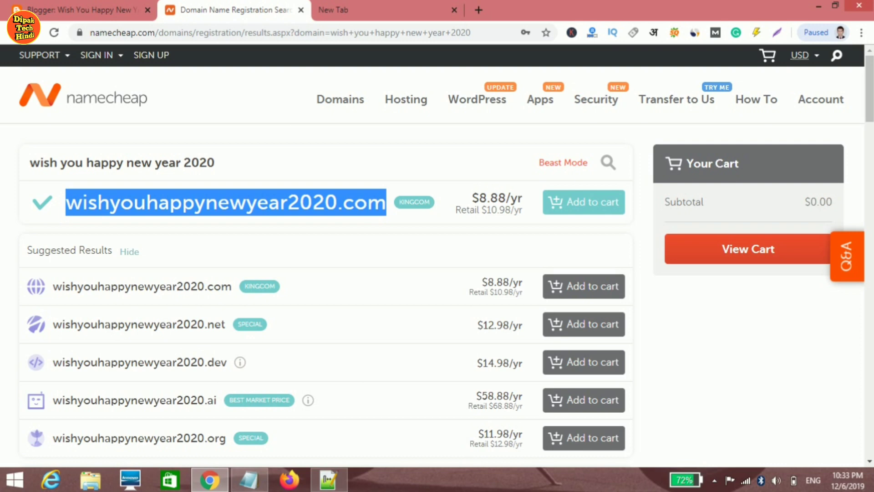
- Look through the domain extensions and their yearly prices in the Namecheap results and highlight wishyouhappynewyear2020.xyz
scroll(437, 255, "down", 2)
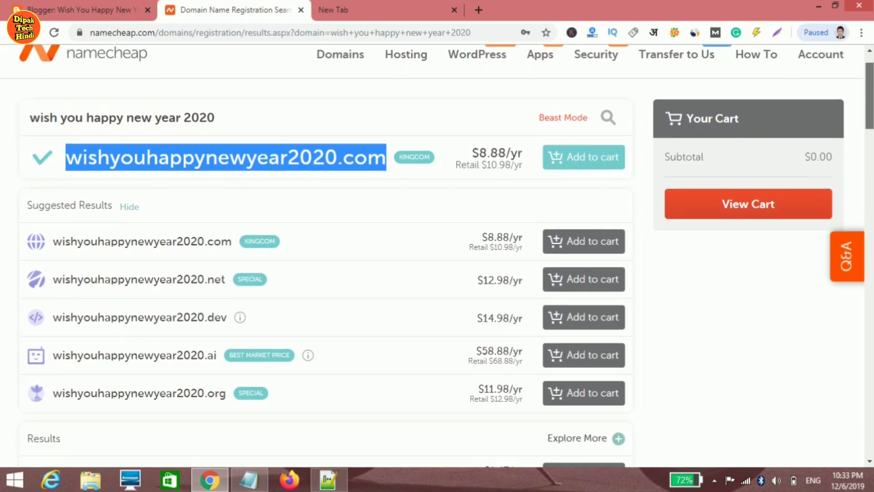
scroll(437, 255, "down", 5)
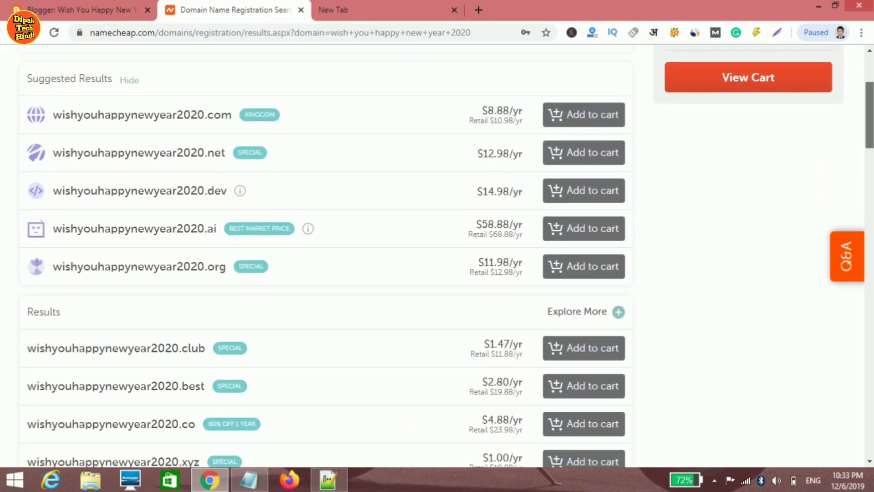
scroll(437, 273, "down", 5)
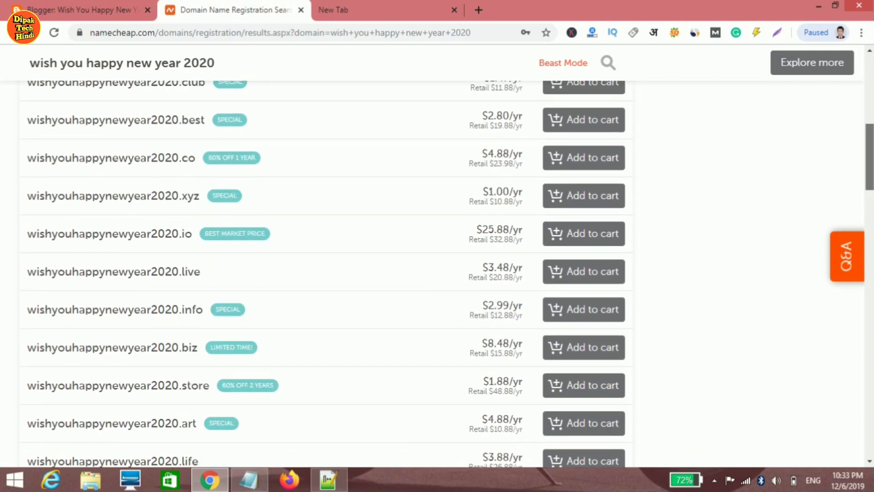
scroll(437, 273, "down", 7)
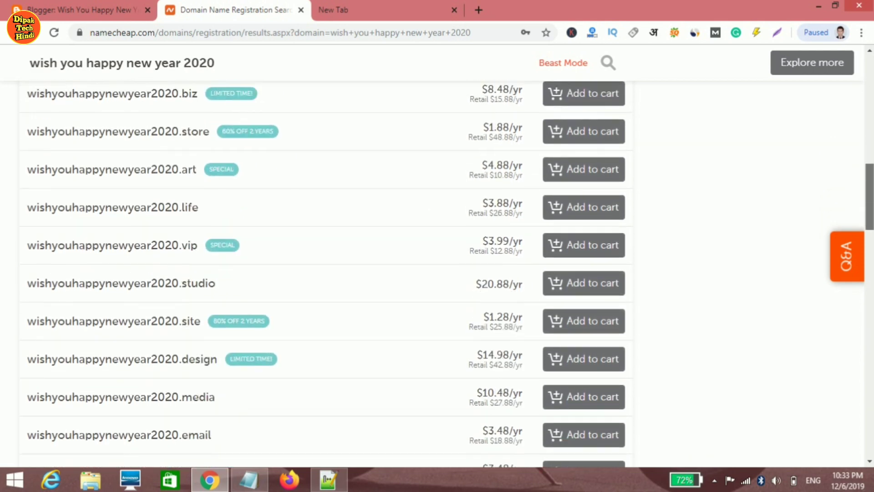
scroll(438, 273, "down", 4)
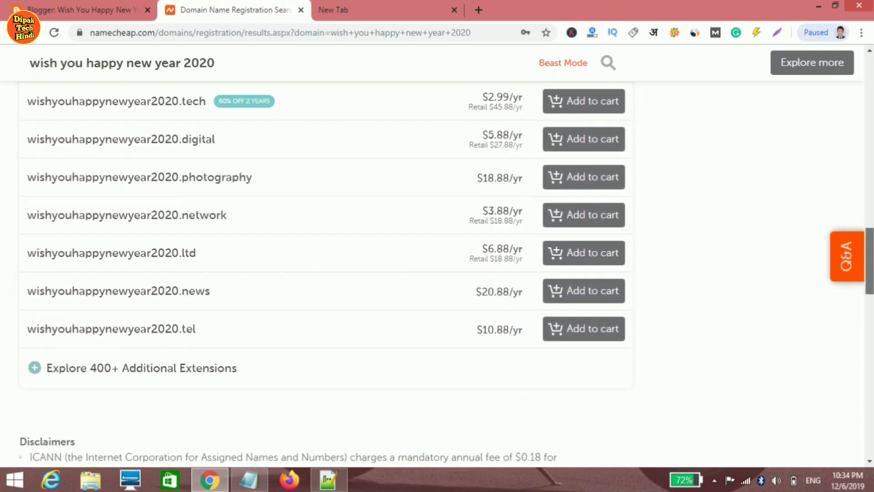
scroll(437, 273, "up", 1)
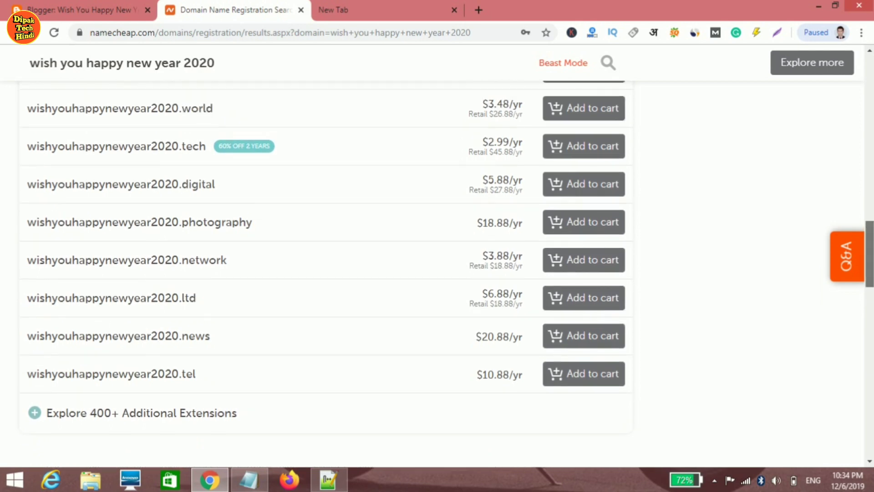
scroll(437, 273, "down", 5)
scroll(437, 273, "up", 2)
scroll(327, 275, "up", 5)
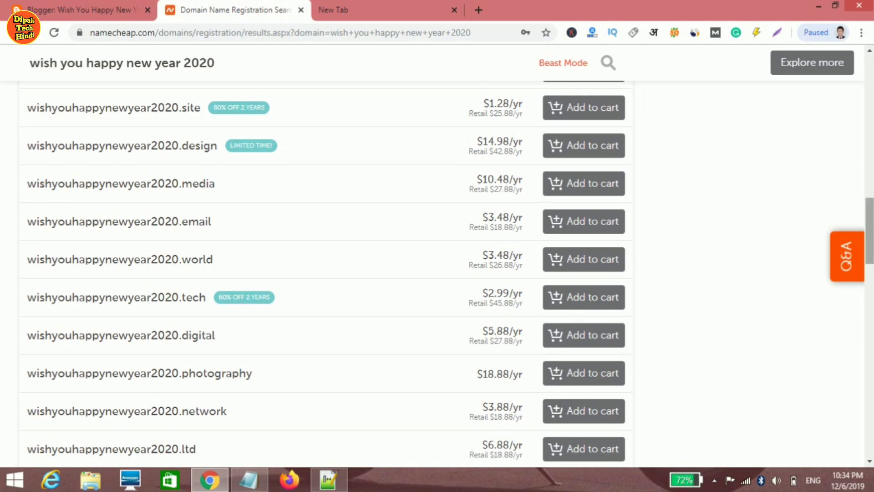
scroll(327, 274, "up", 1)
scroll(327, 275, "up", 4)
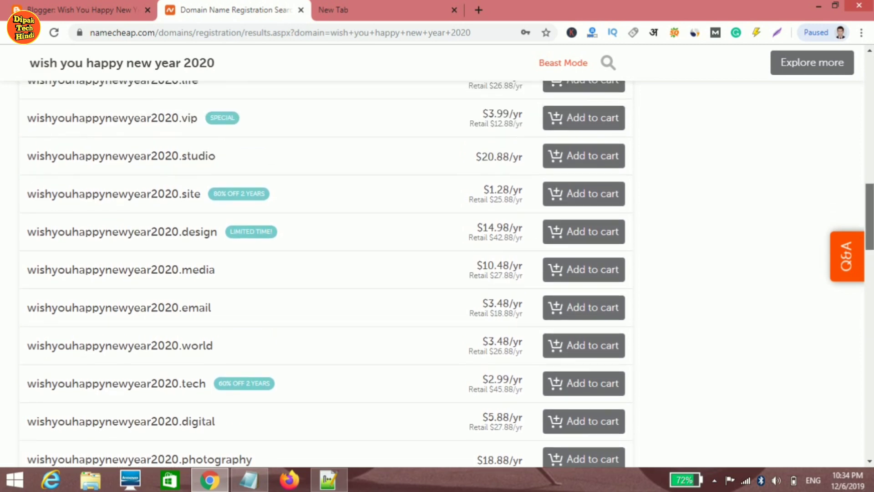
scroll(327, 275, "up", 4)
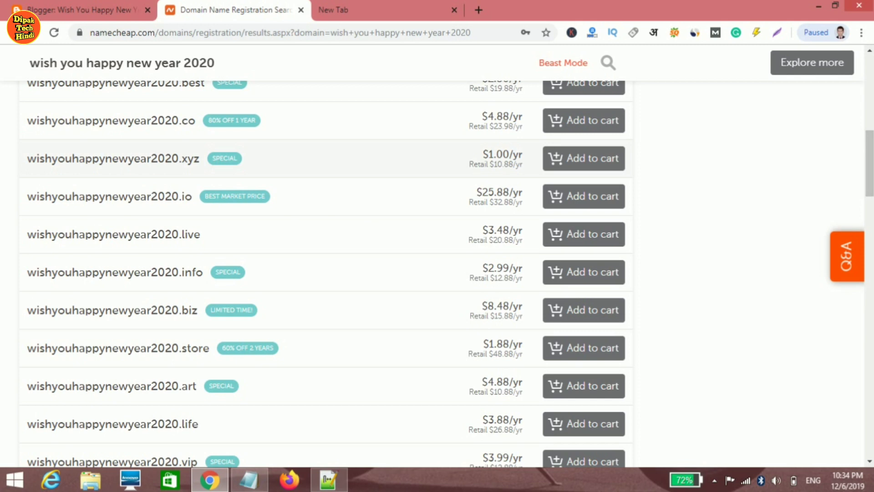
left_click_drag(27, 158, 200, 158)
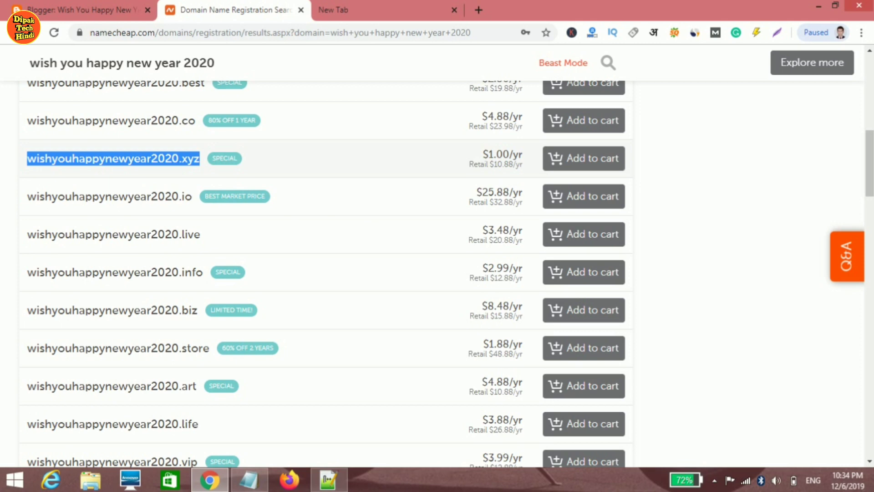
- Return to the Blogger dashboard and highlight the blog address wishyouhsppynewyear2020.blogspot.com in the blog's basic settings
scroll(319, 274, "up", 1)
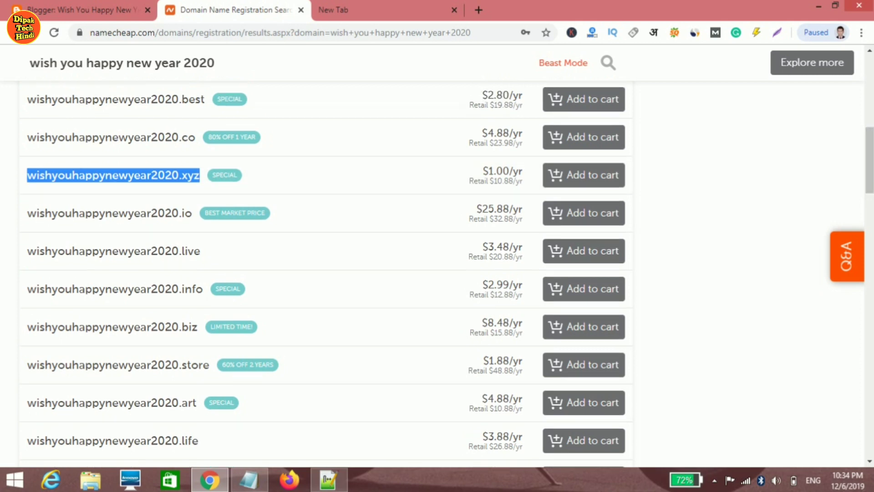
key("ctrl+1")
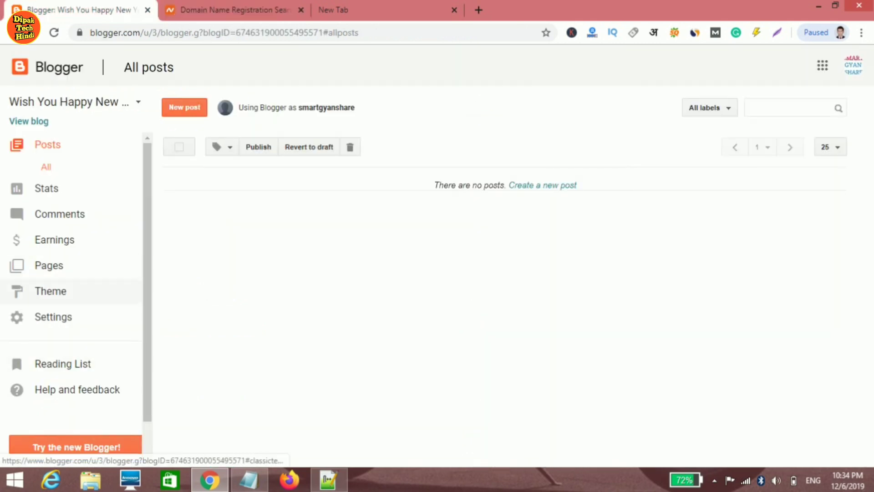
left_click(53, 316)
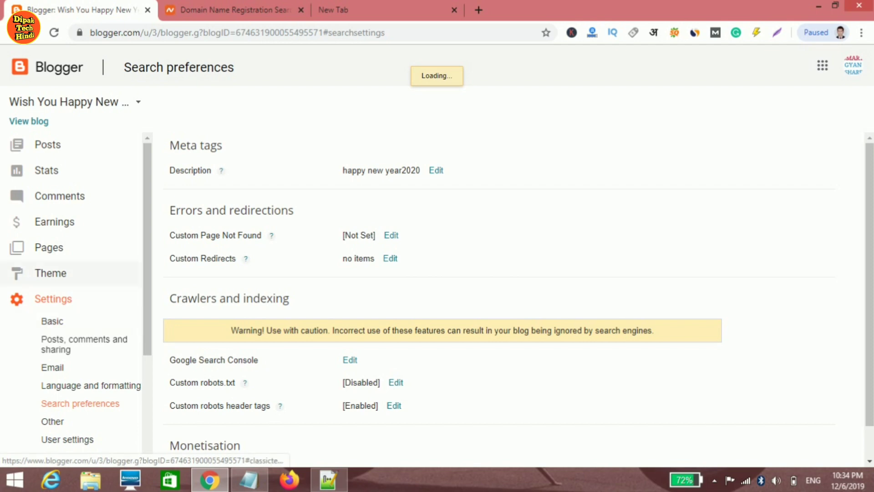
scroll(53, 296, "down", 1)
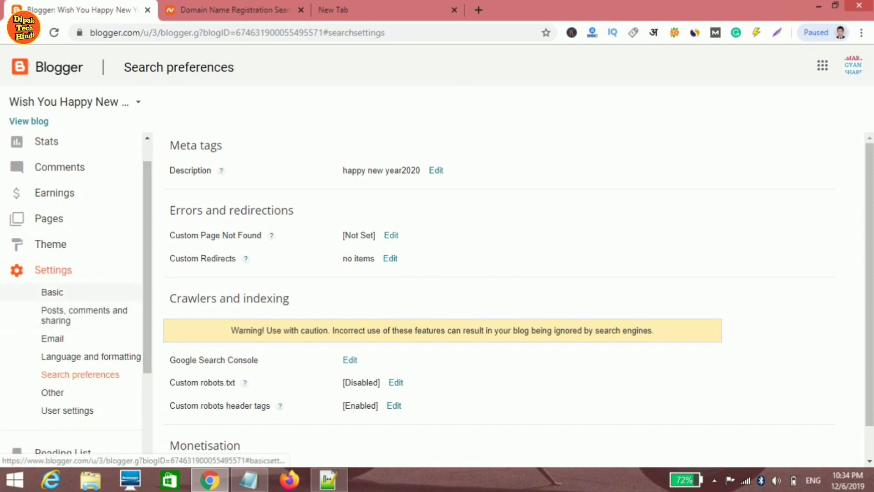
left_click(52, 292)
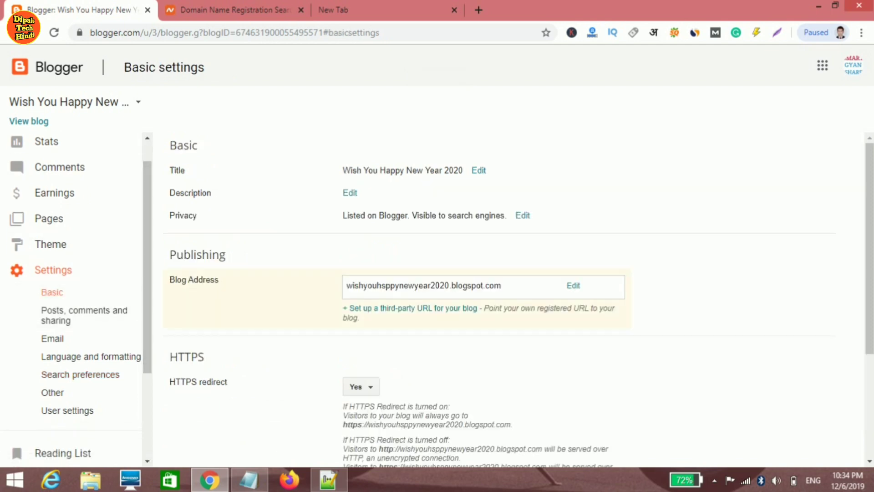
left_click_drag(502, 286, 346, 285)
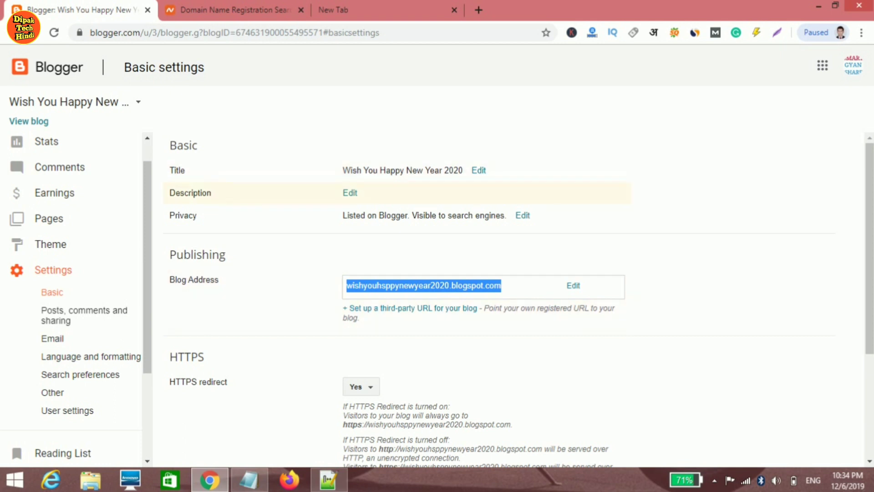
- Leave the basic settings and open the blog's list of all posts
scroll(75, 296, "up", 1)
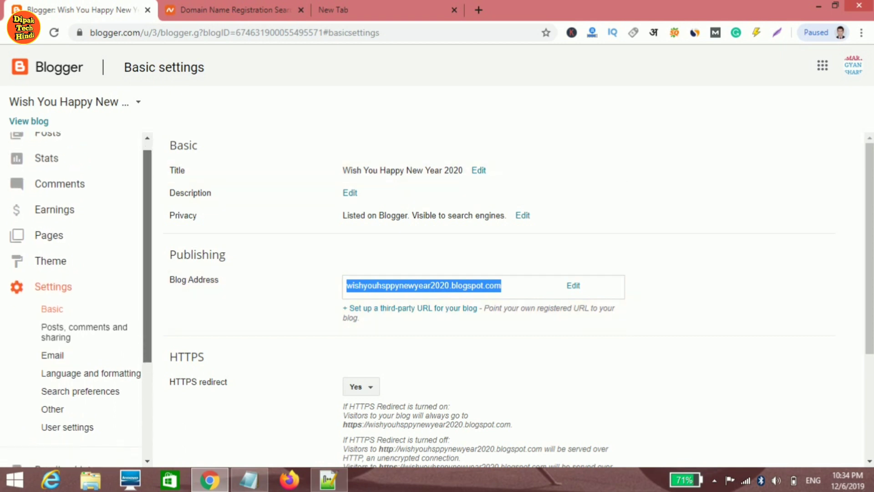
scroll(75, 296, "down", 3)
scroll(75, 296, "up", 4)
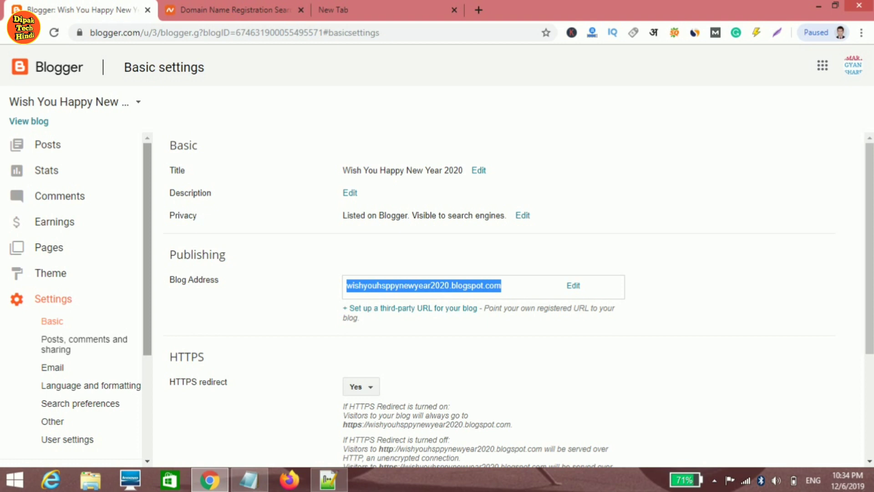
left_click(48, 145)
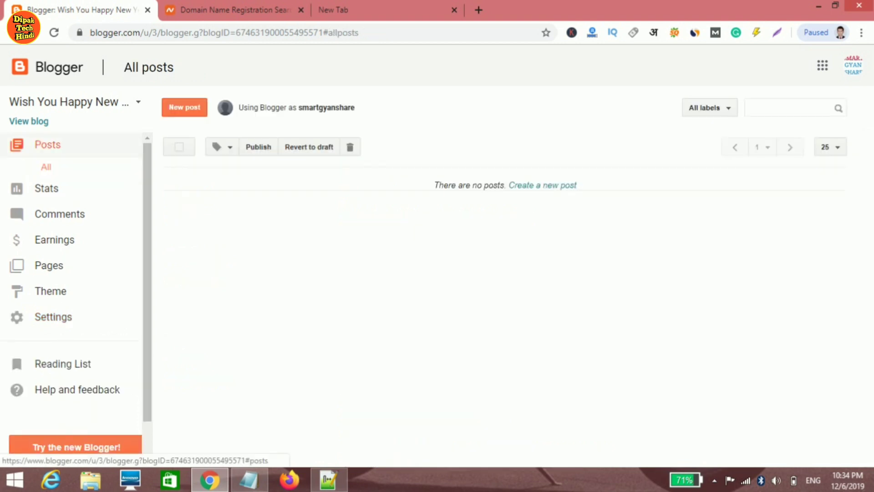